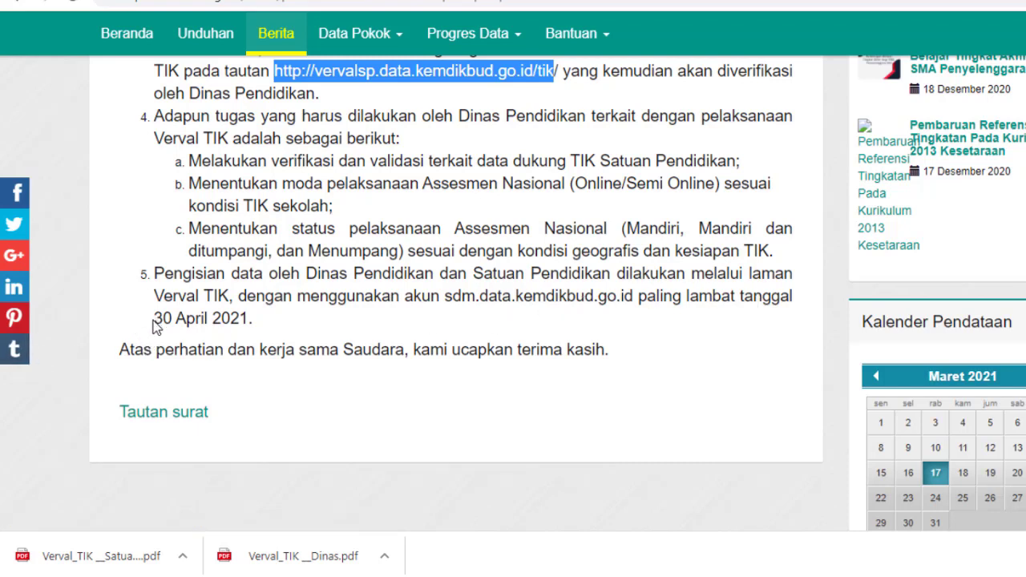
Step: Open the Verval TIK announcement article and read its introduction and points 1 to 3
left_click_drag(155, 319, 239, 318)
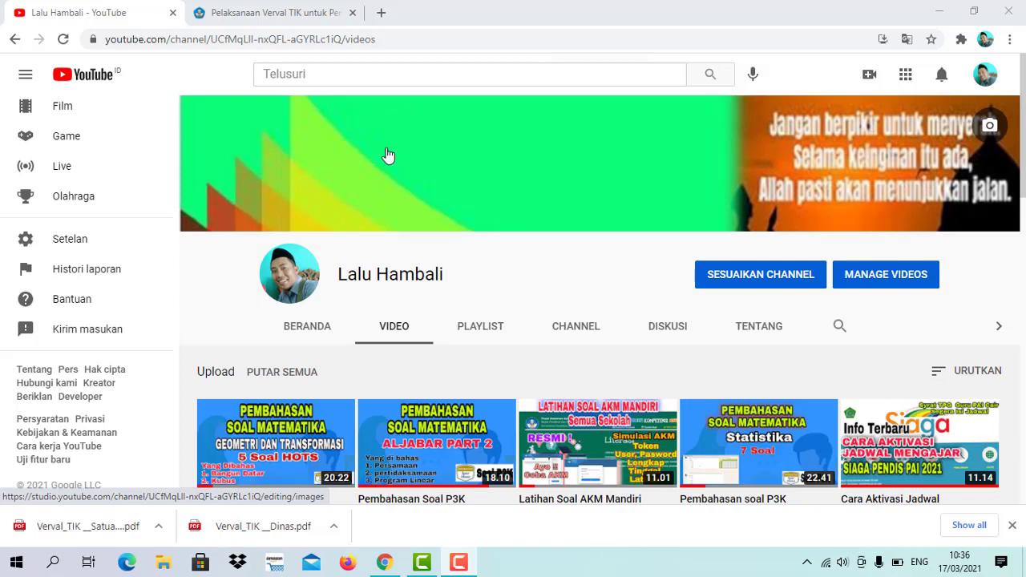
left_click(281, 16)
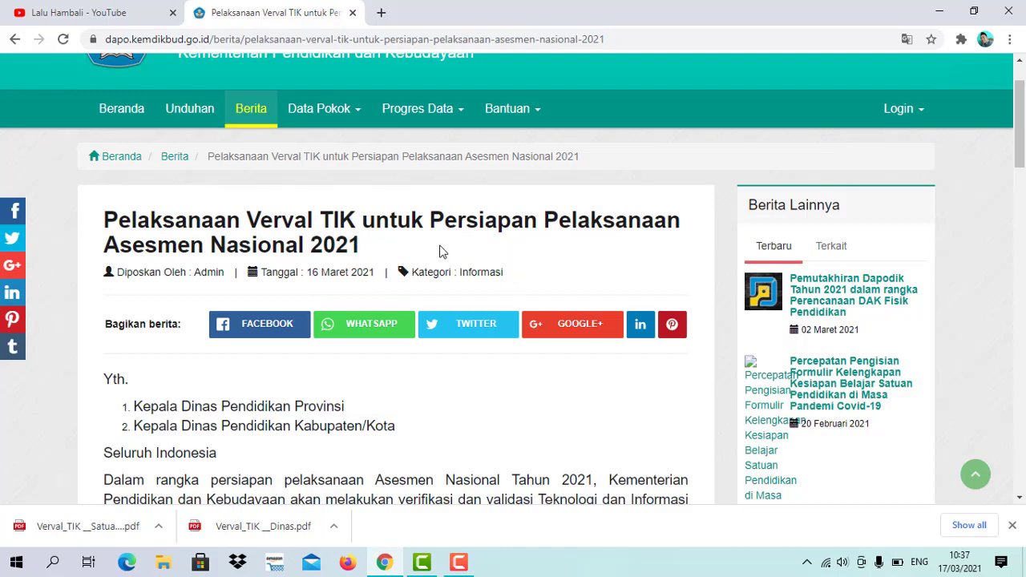
scroll(280, 358, "down", 3)
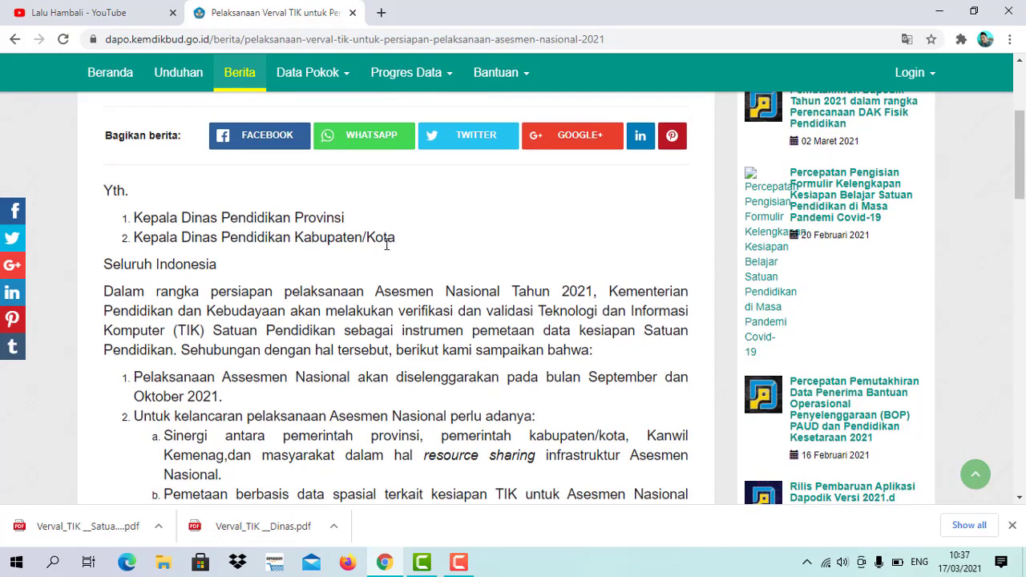
scroll(408, 282, "down", 1)
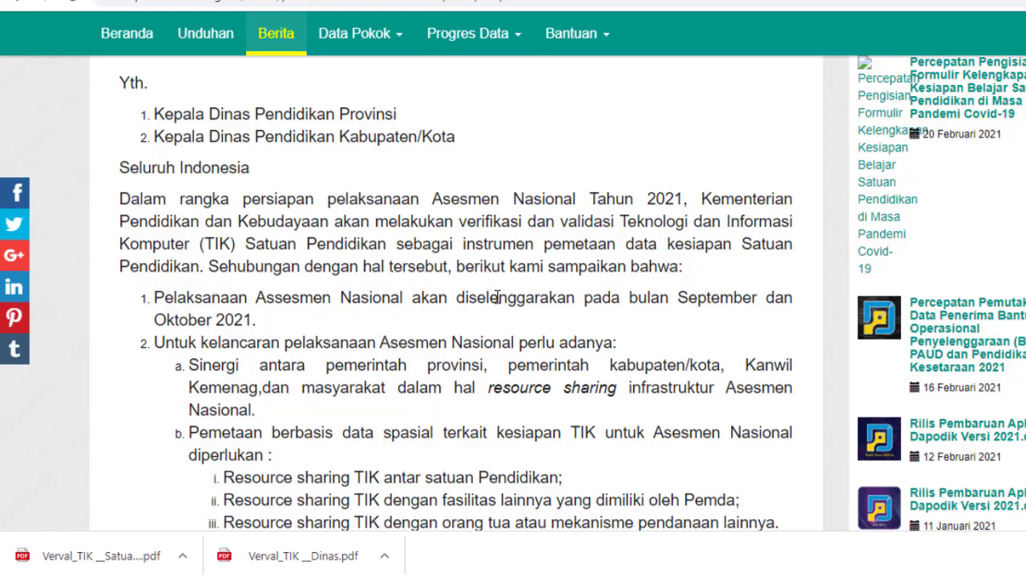
scroll(497, 297, "down", 1)
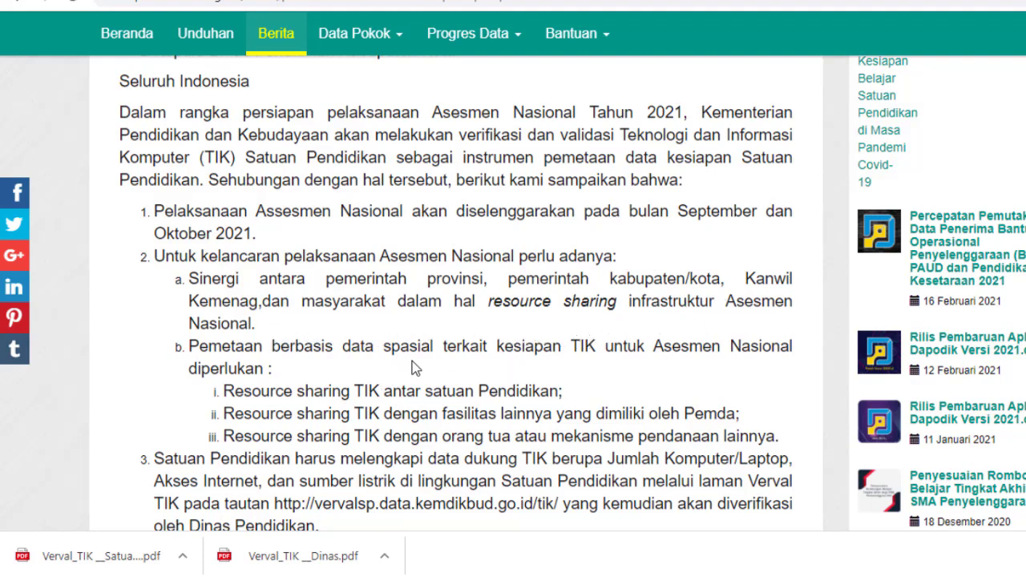
scroll(381, 377, "down", 2)
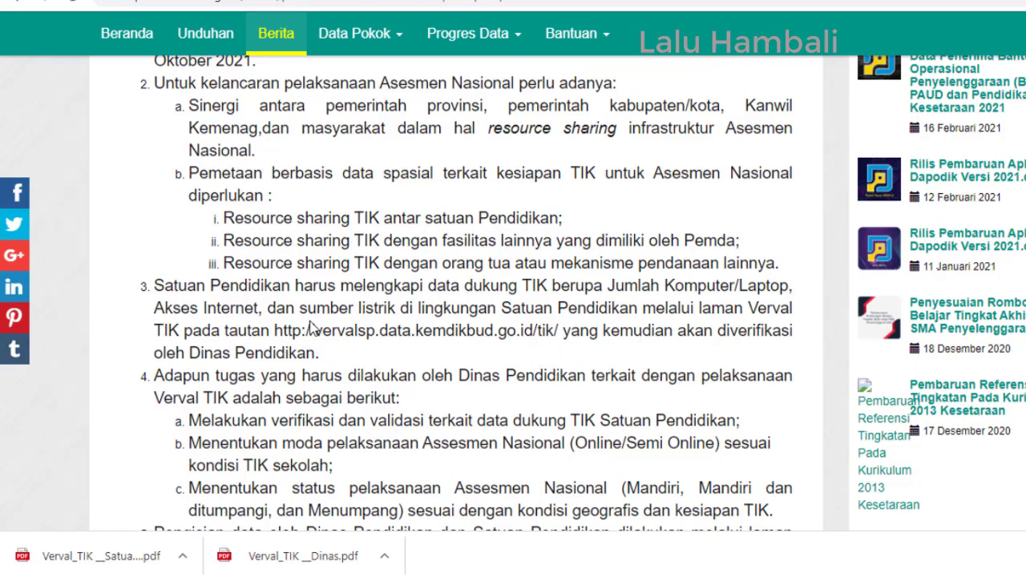
scroll(313, 327, "down", 1)
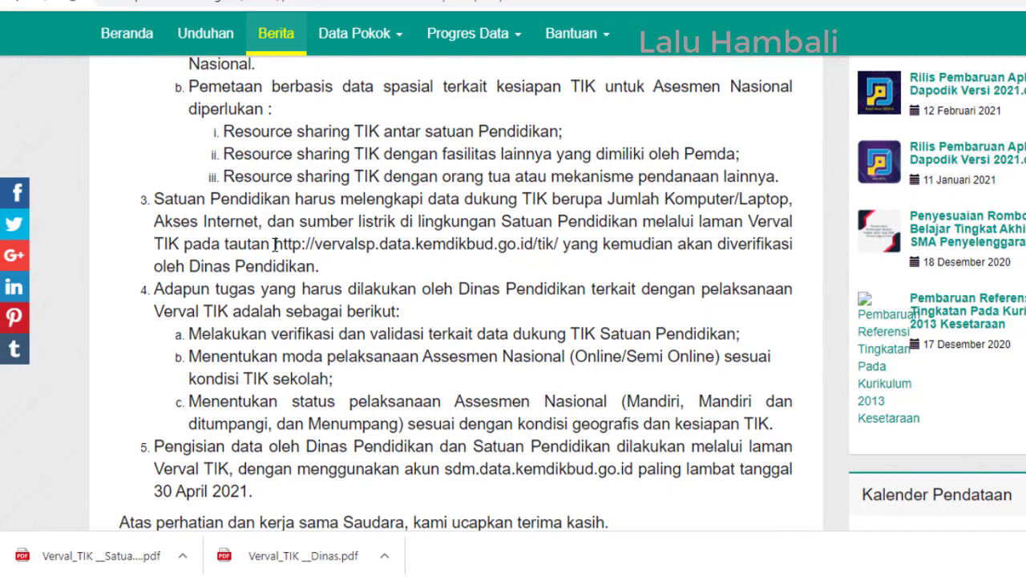
Step: Highlight the Verval TIK link in point 3 and read on through points 4 and 5
left_click_drag(275, 244, 554, 251)
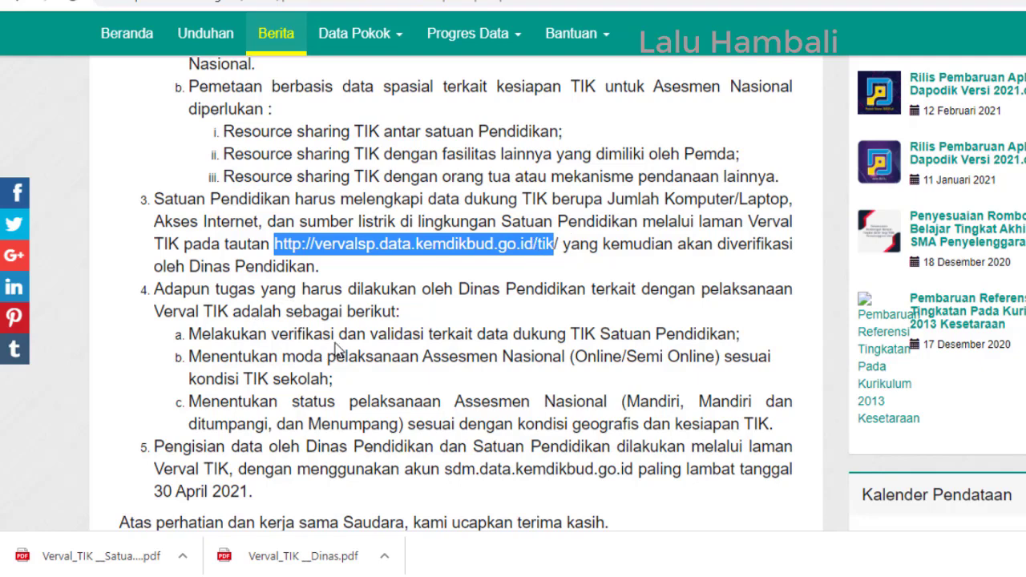
scroll(347, 335, "down", 1)
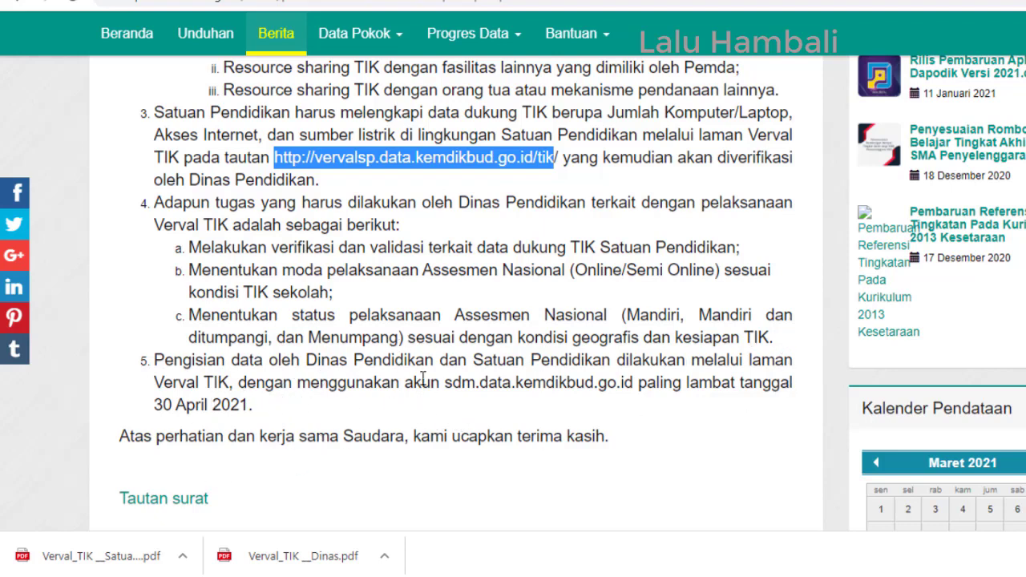
scroll(246, 351, "down", 1)
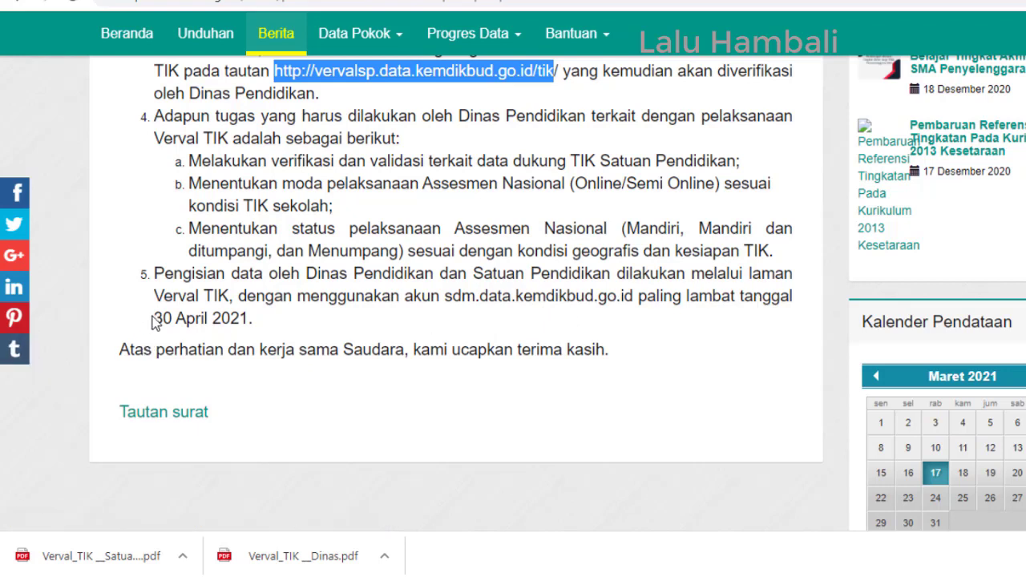
Step: Highlight the 30 April 2021 deadline in point 5 of the announcement, then clear the selection
left_click_drag(155, 319, 235, 319)
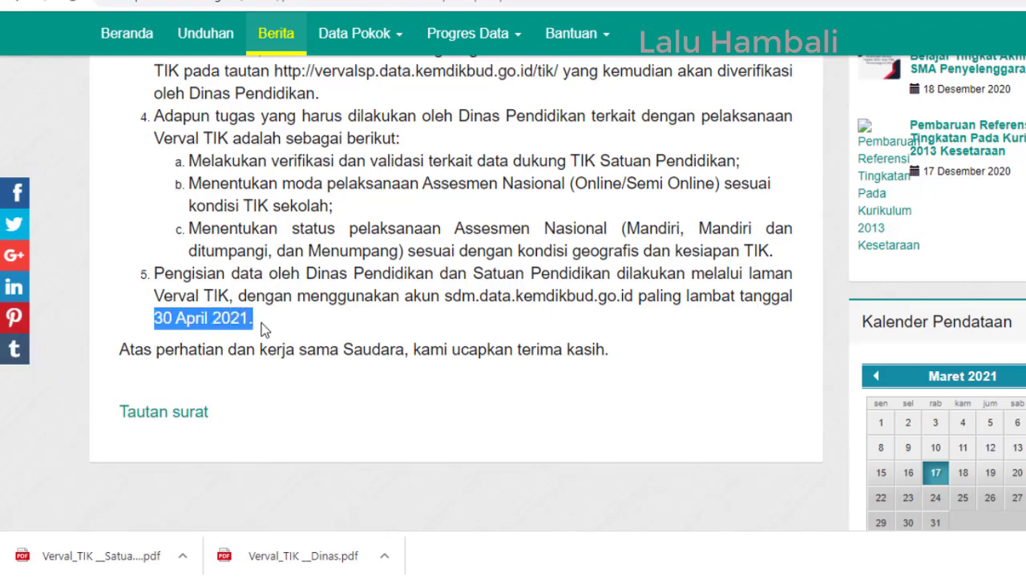
left_click(261, 323)
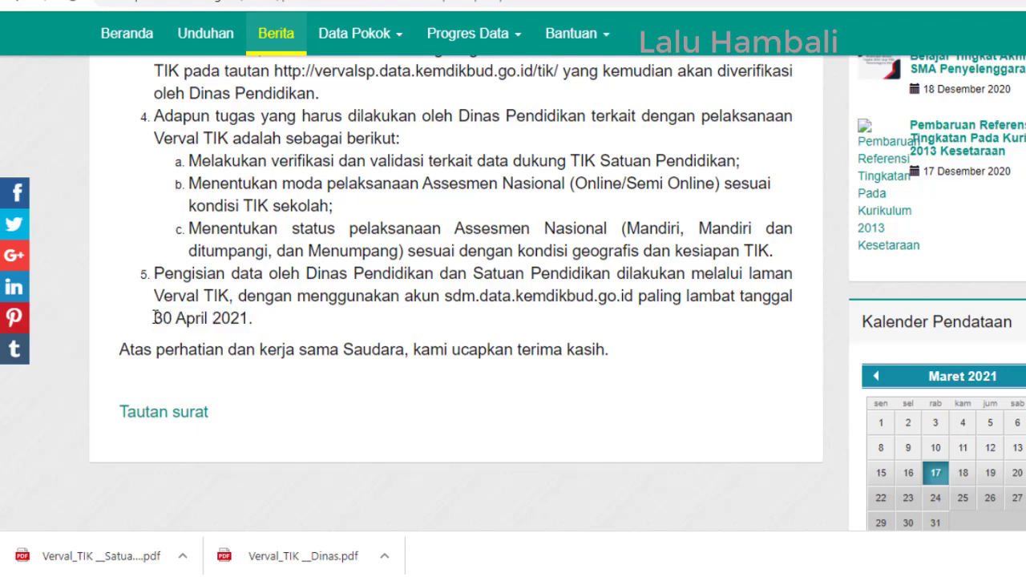
left_click_drag(155, 320, 249, 320)
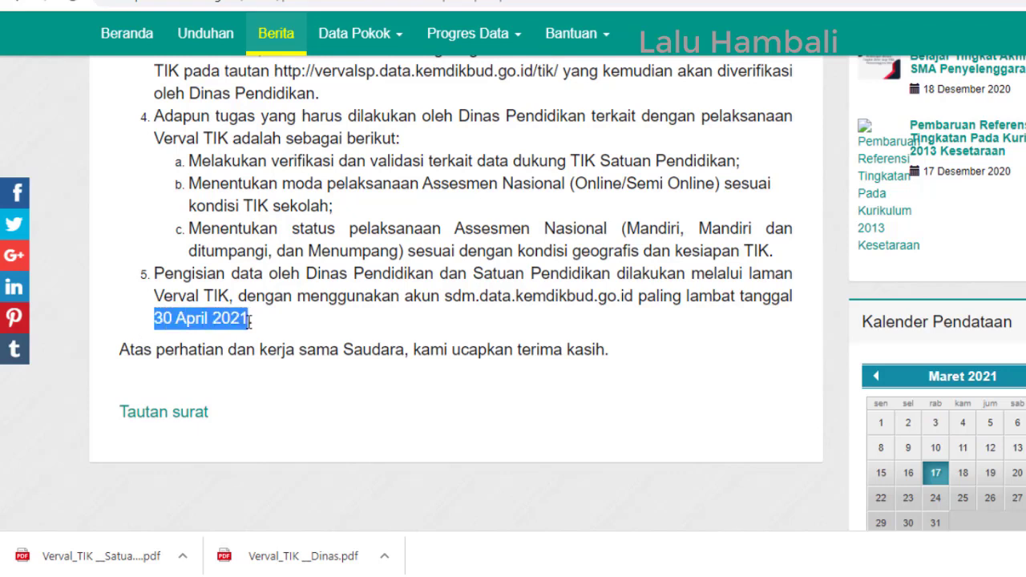
left_click_drag(158, 320, 209, 330)
left_click_drag(120, 350, 146, 335)
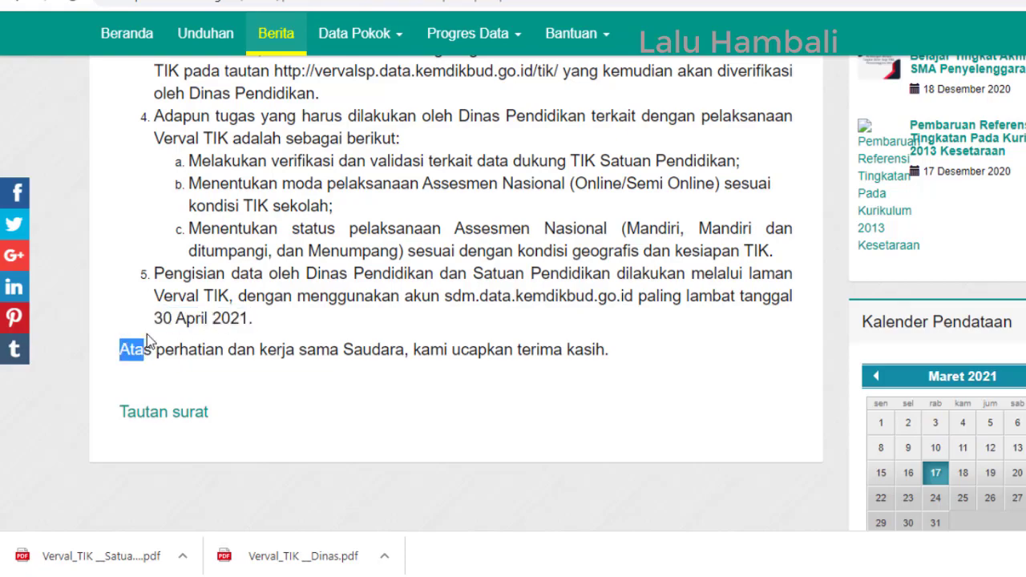
left_click(167, 318)
scroll(384, 233, "up", 8)
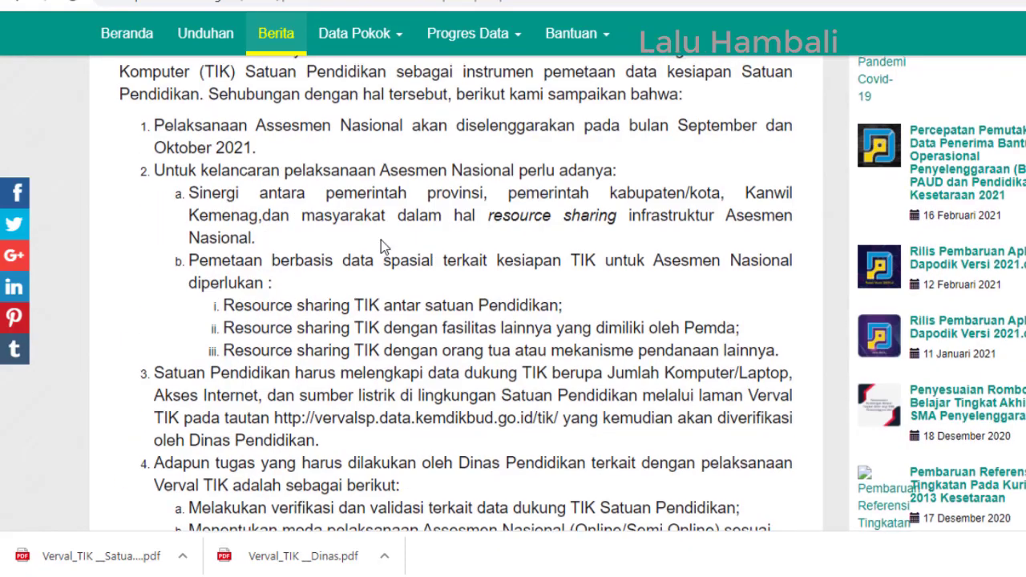
scroll(394, 227, "up", 3)
scroll(352, 240, "down", 6)
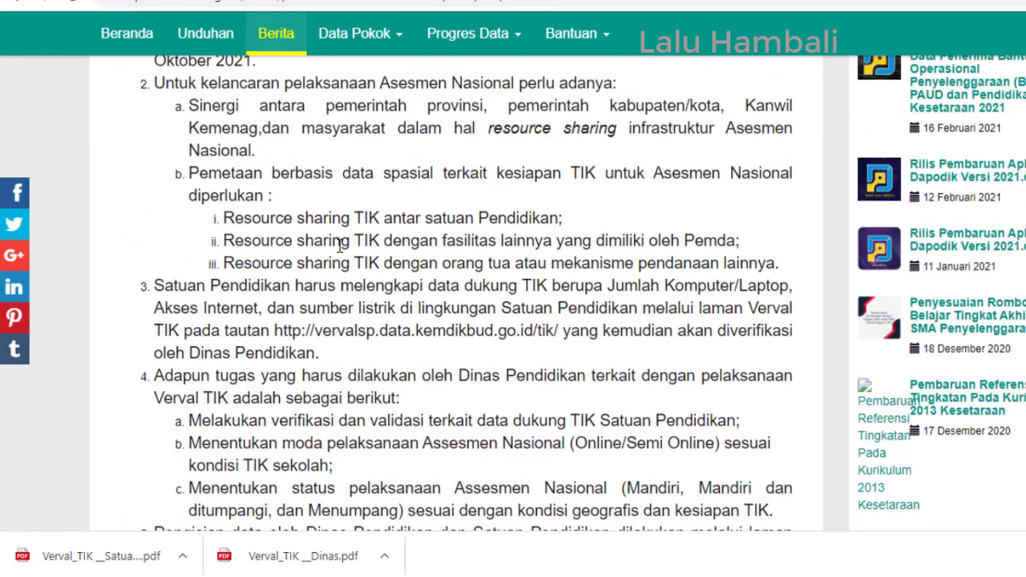
scroll(340, 243, "up", 2)
scroll(329, 247, "down", 4)
scroll(313, 250, "up", 2)
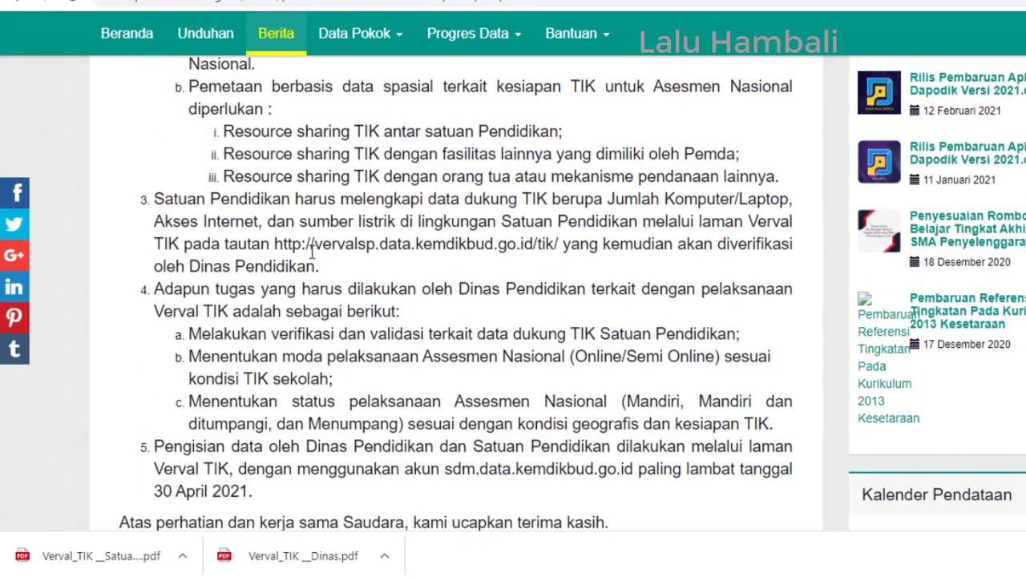
left_click_drag(275, 247, 555, 250)
right_click(472, 247)
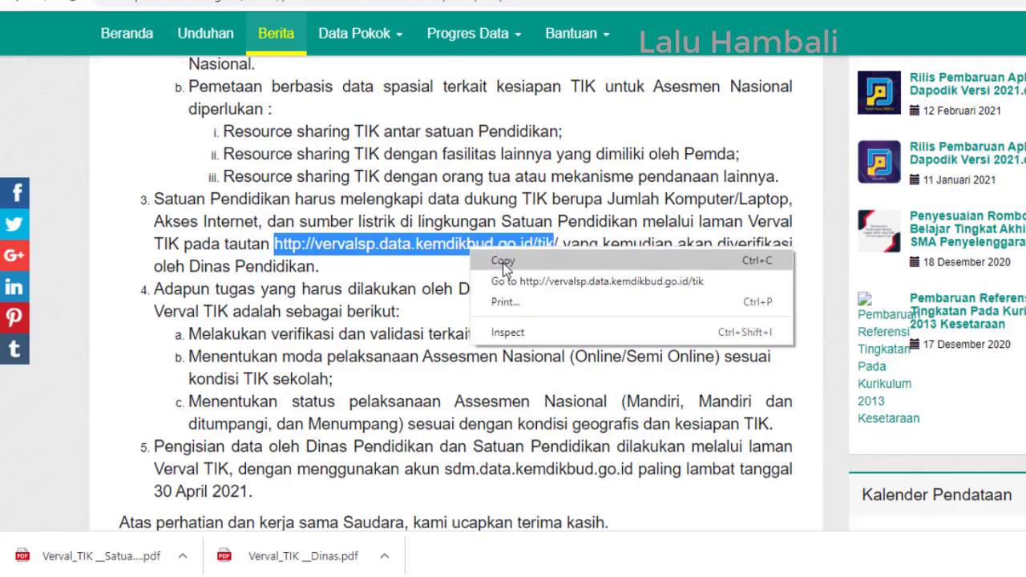
left_click(493, 259)
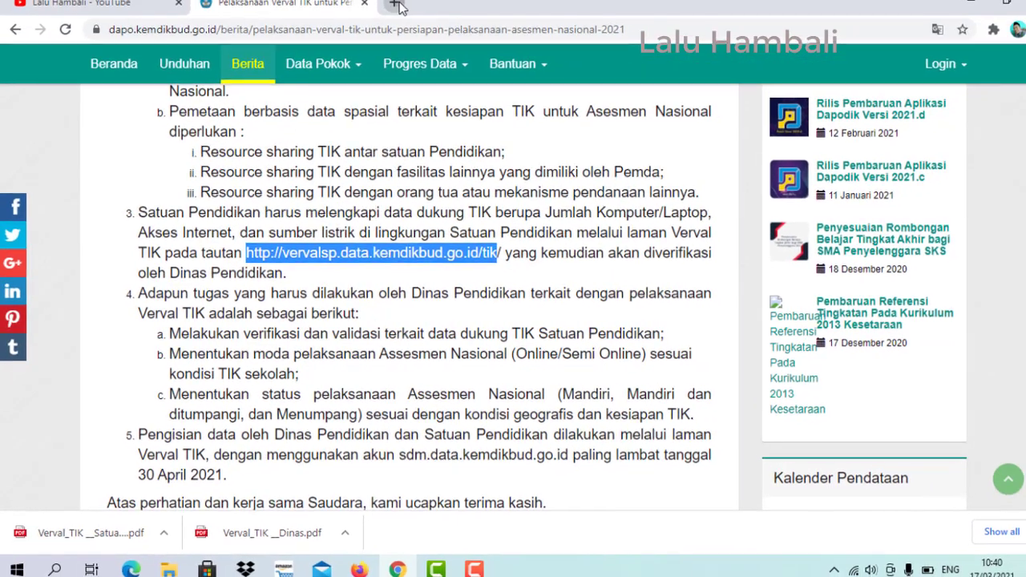
Step: Open the copied Verval TIK link in a new browser tab and dismiss the Informasi notice
key("ctrl+t")
type("http://vervaltik.data.kemdikbud.go.id/tik")
key("Return")
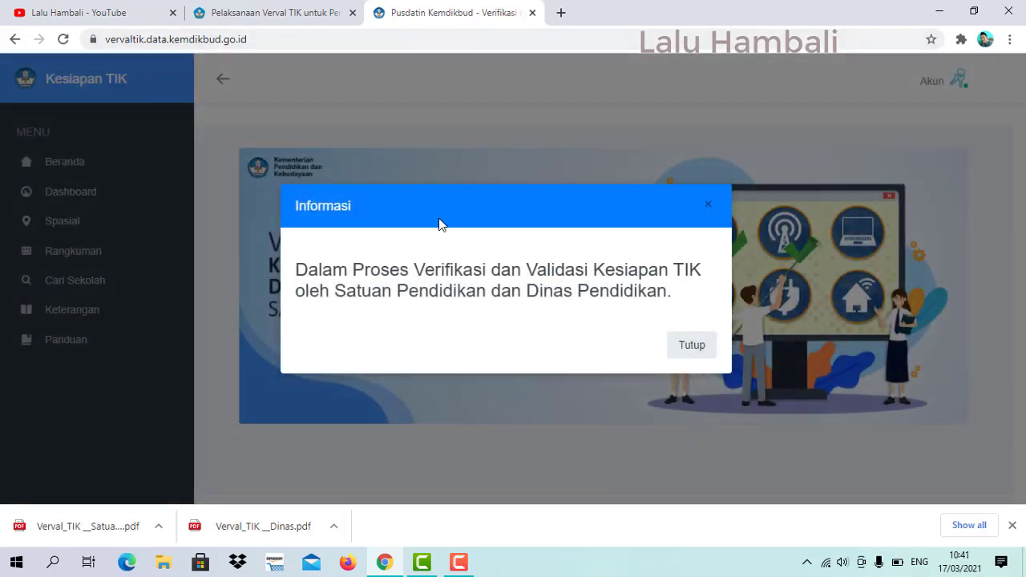
left_click(122, 61)
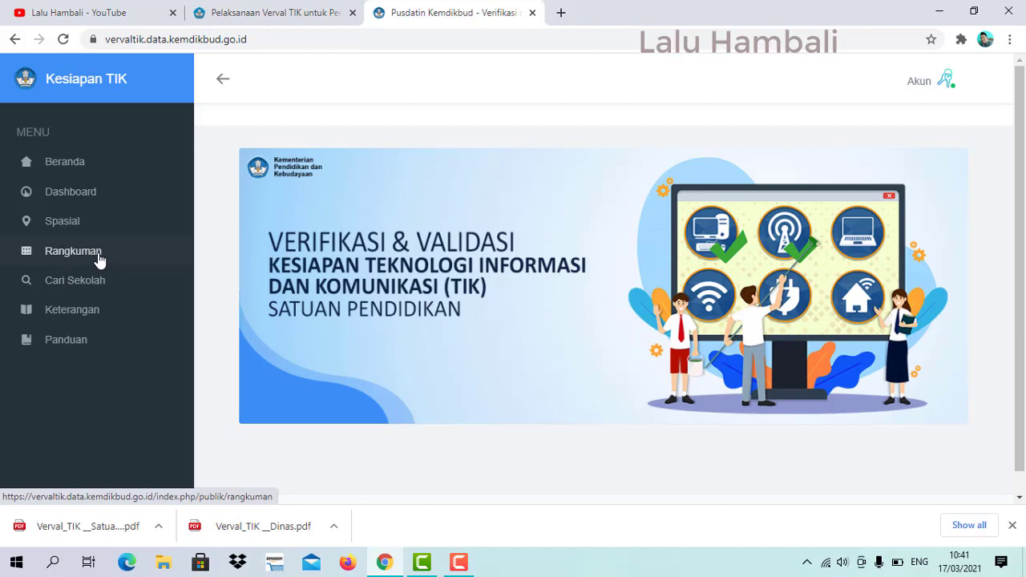
Step: Open the national Rangkuman page and filter its TIK status table to Bentuk Pendidikan SMP
left_click(100, 255)
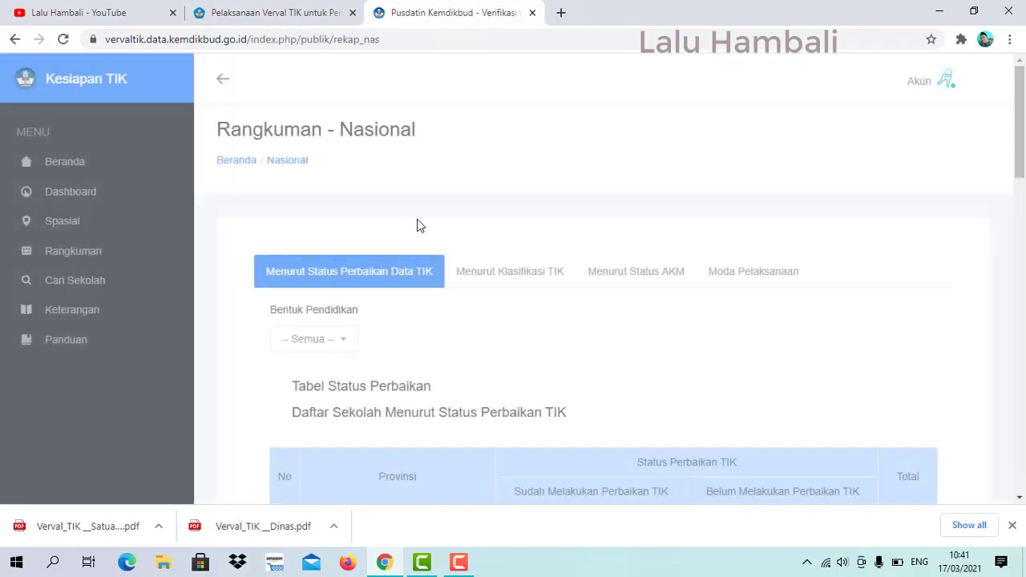
scroll(487, 261, "down", 1)
scroll(487, 261, "down", 2)
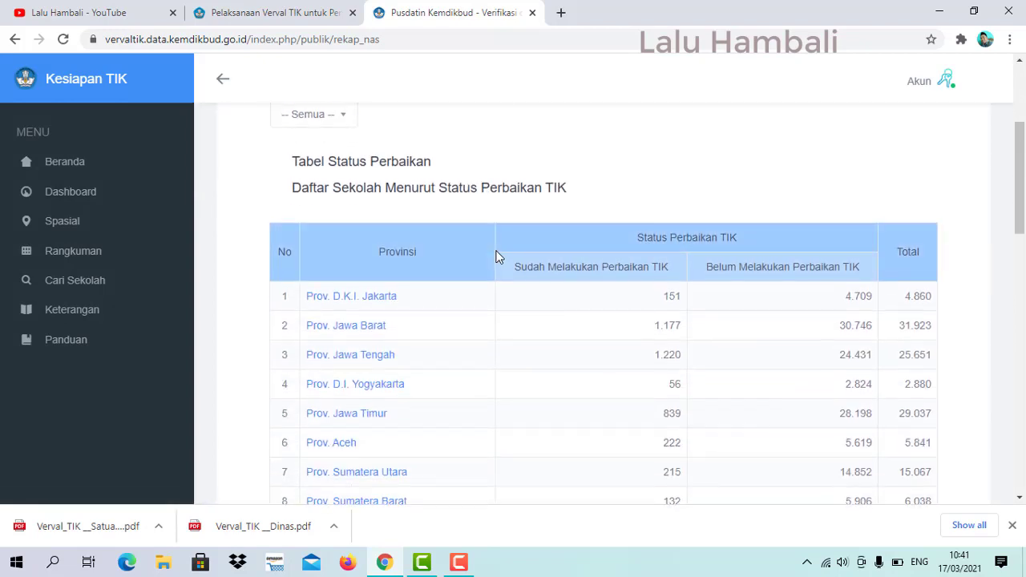
scroll(494, 251, "up", 2)
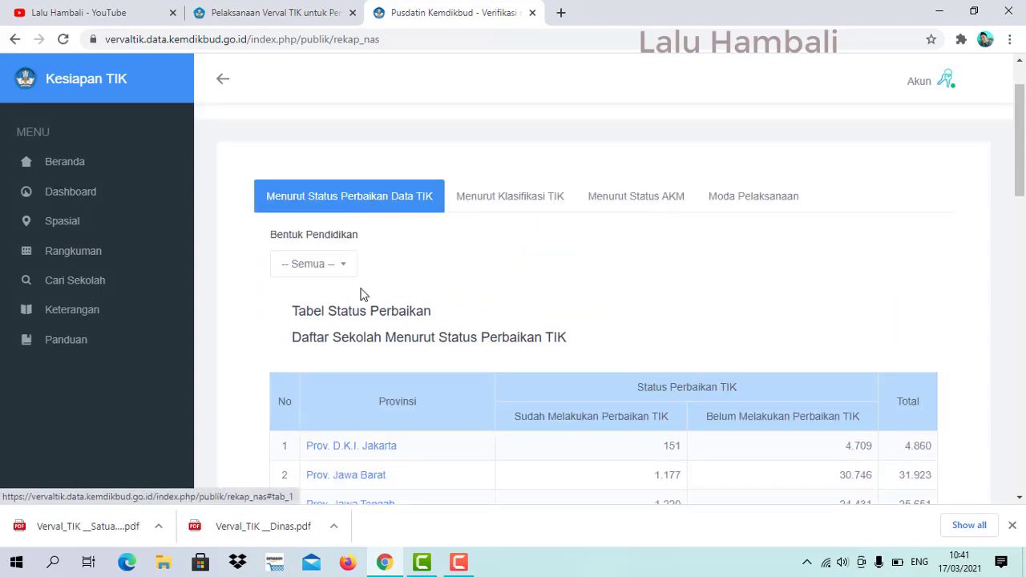
left_click(343, 266)
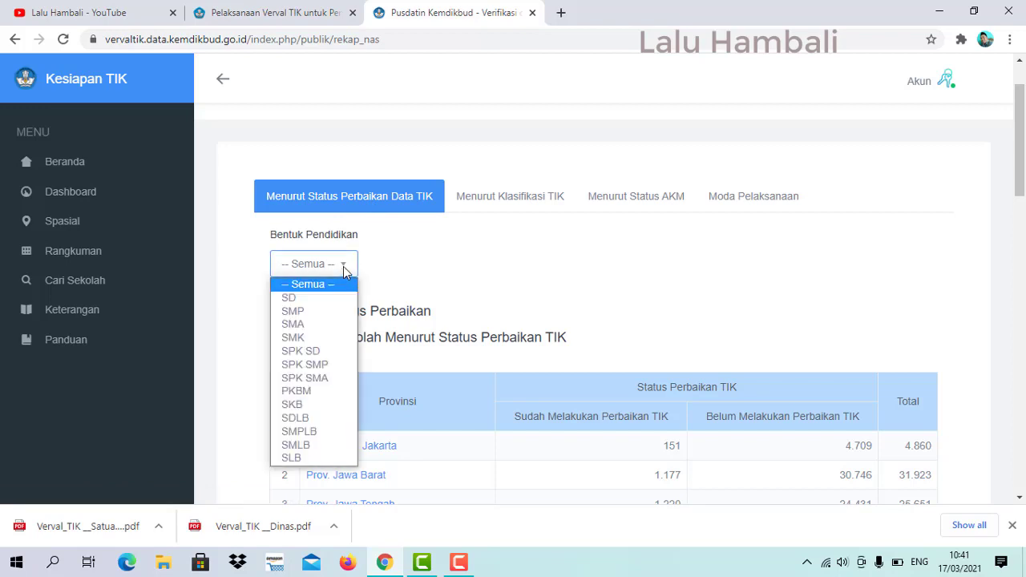
left_click(323, 312)
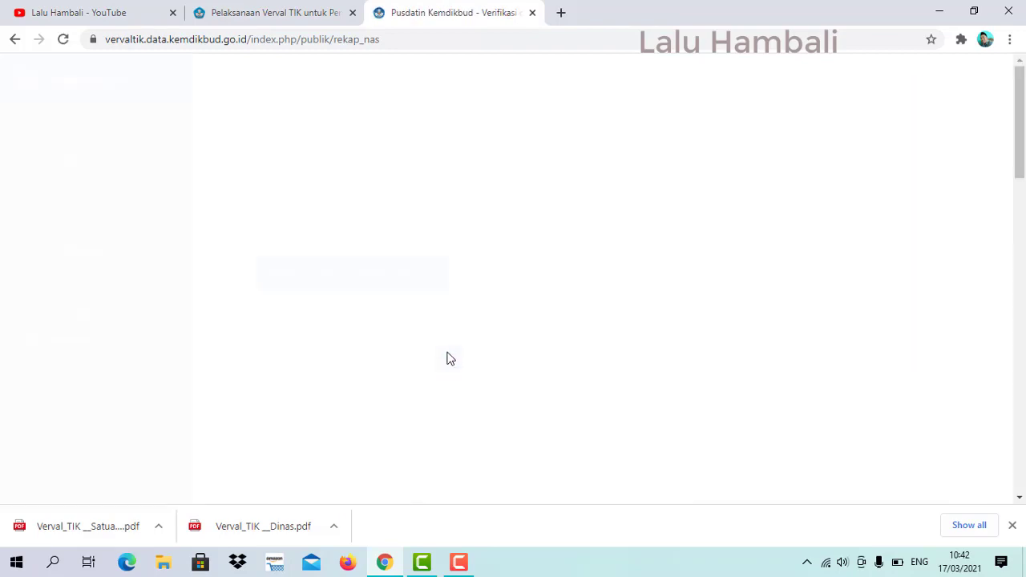
Step: Open the summary for Prov. Nusa Tenggara Barat from the province table
scroll(447, 341, "down", 2)
scroll(417, 329, "down", 4)
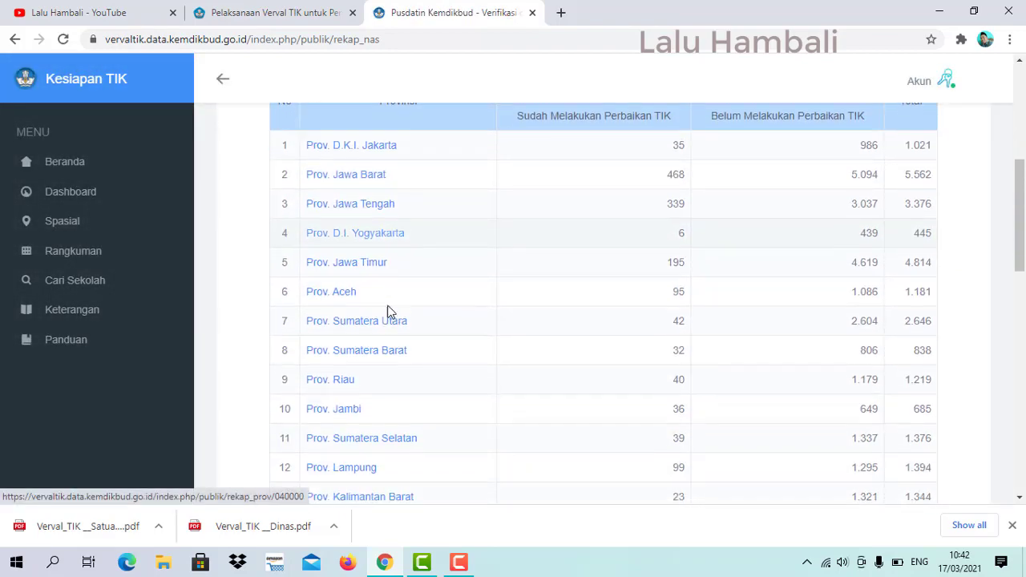
scroll(380, 341, "down", 3)
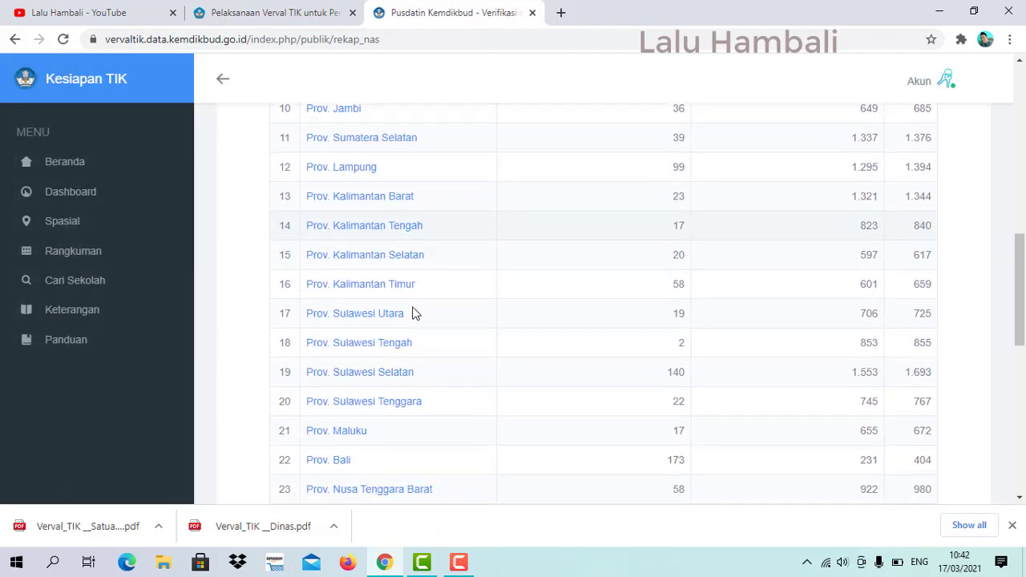
scroll(376, 292, "down", 2)
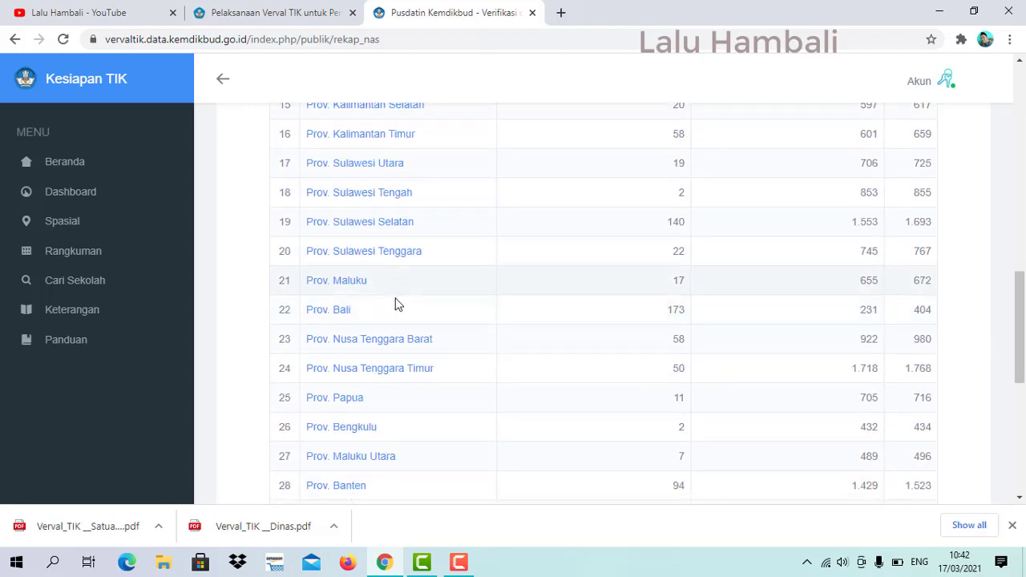
scroll(372, 281, "down", 1)
left_click(377, 275)
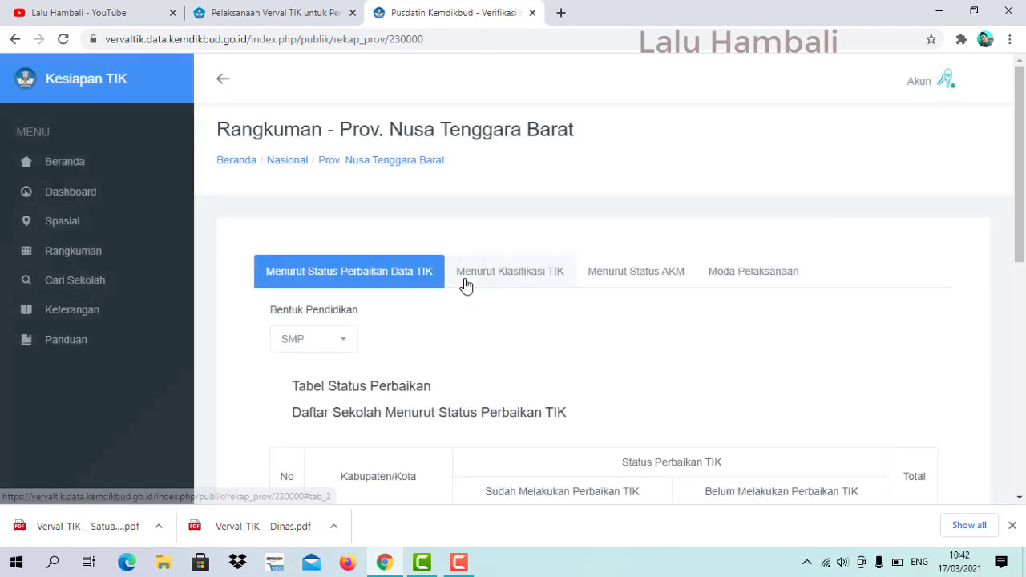
Step: Open the summary for Kab. Lombok Tengah from the regency table
scroll(473, 288, "down", 2)
scroll(506, 309, "down", 1)
scroll(393, 282, "down", 2)
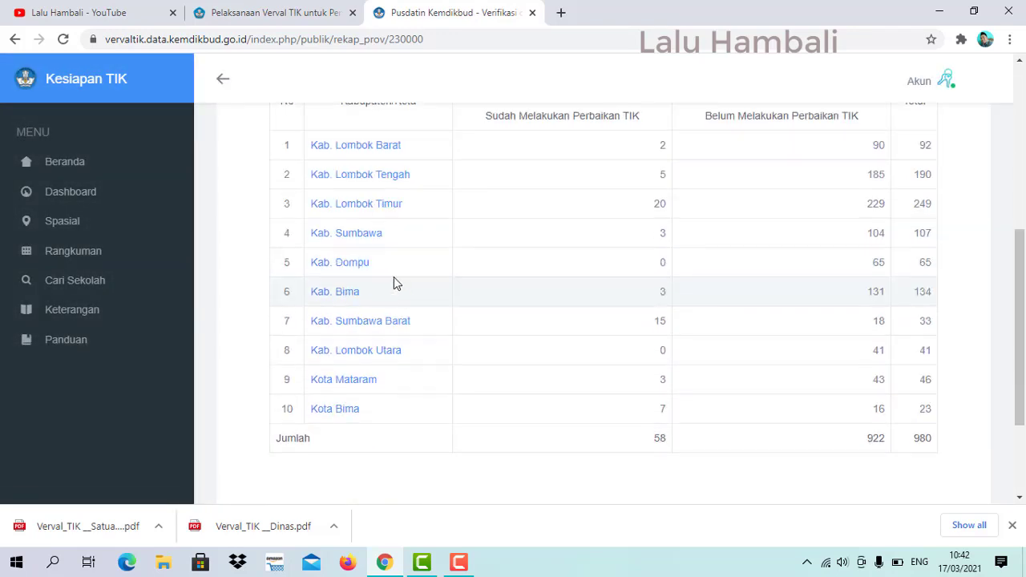
left_click(381, 175)
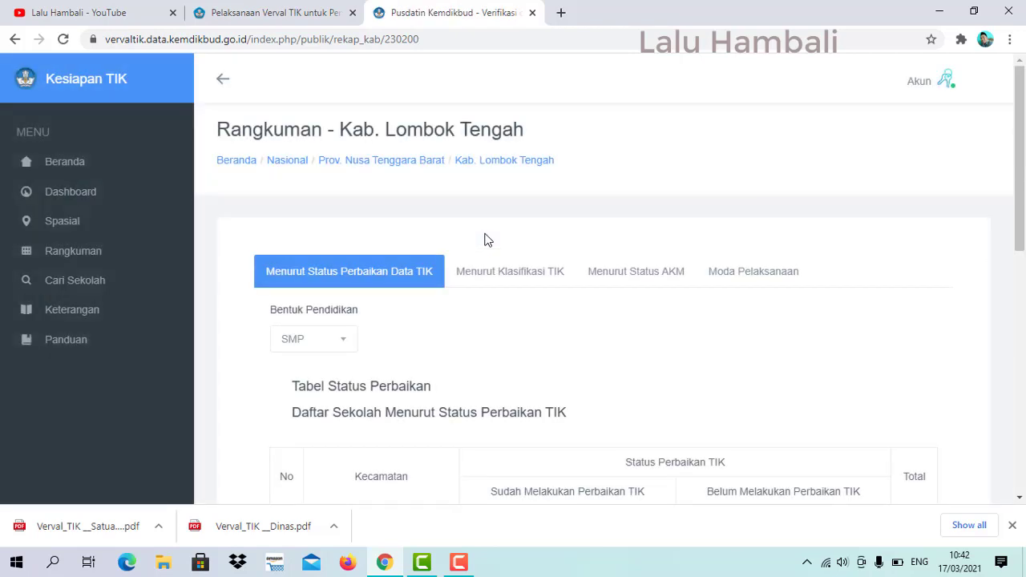
Step: Open the school list for Kec. Praya from the district table
scroll(460, 288, "down", 3)
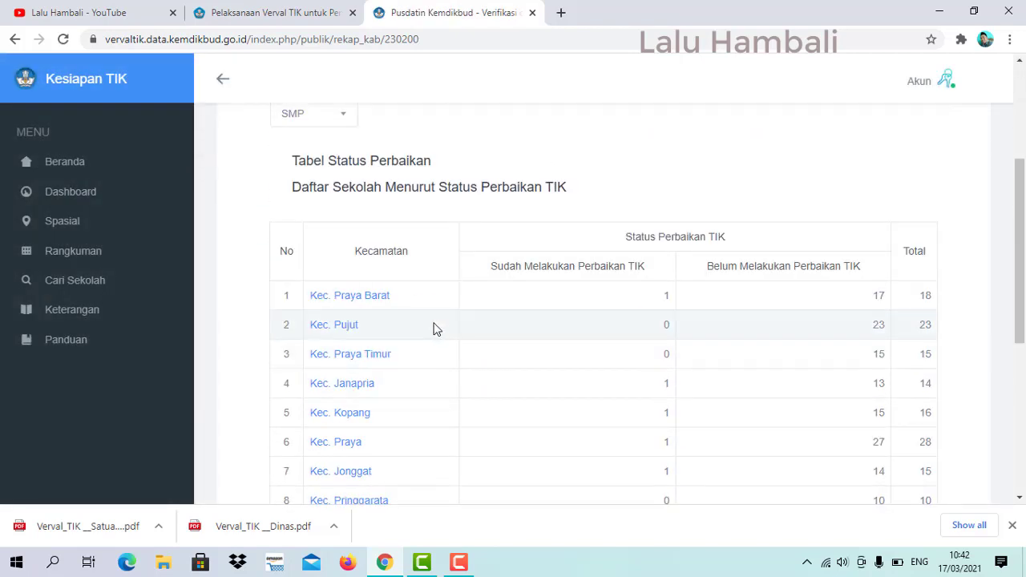
scroll(433, 329, "down", 1)
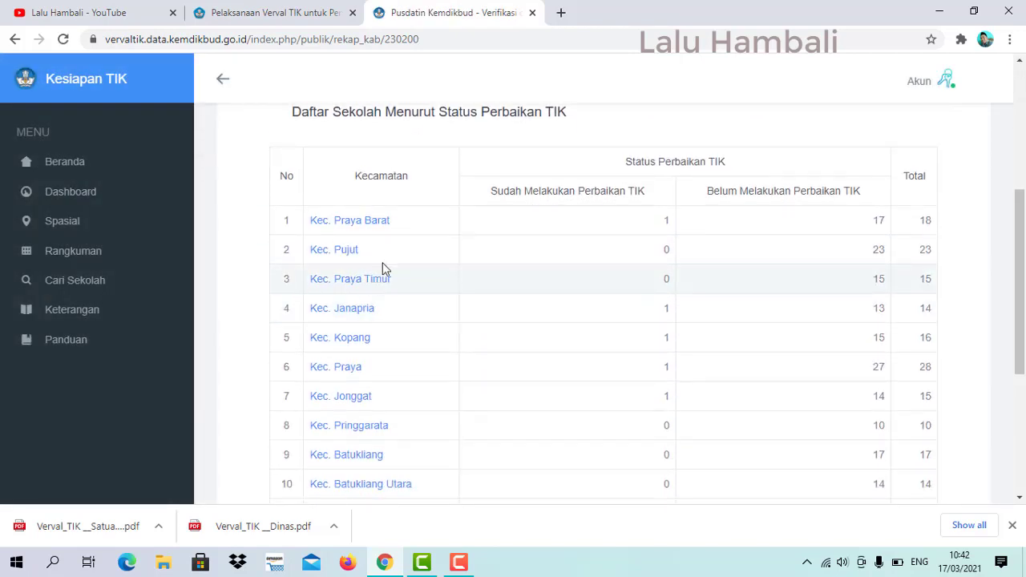
left_click(347, 372)
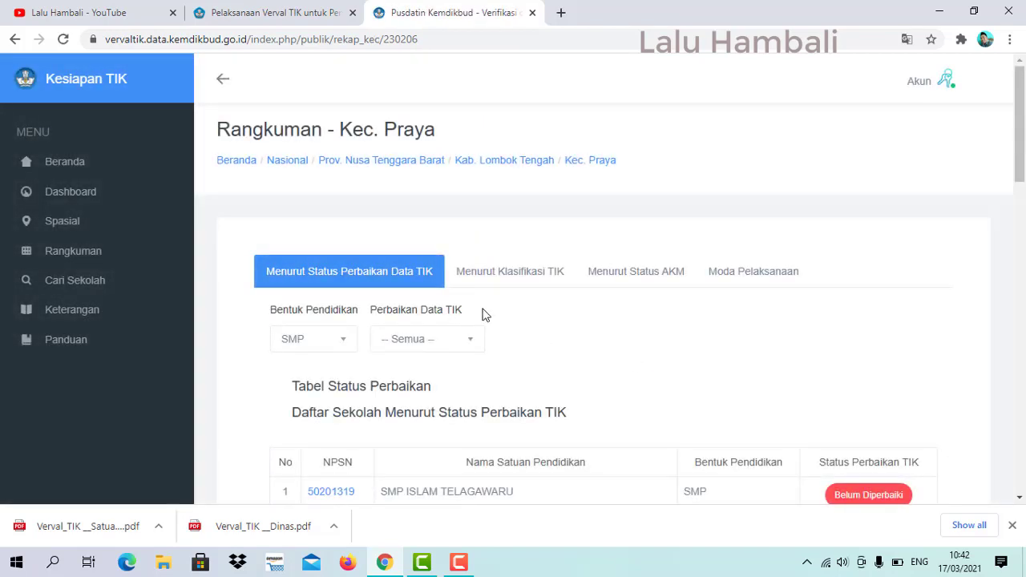
Step: Examine each SMP school's Status Perbaikan TIK in the Kec. Praya list
scroll(482, 314, "down", 3)
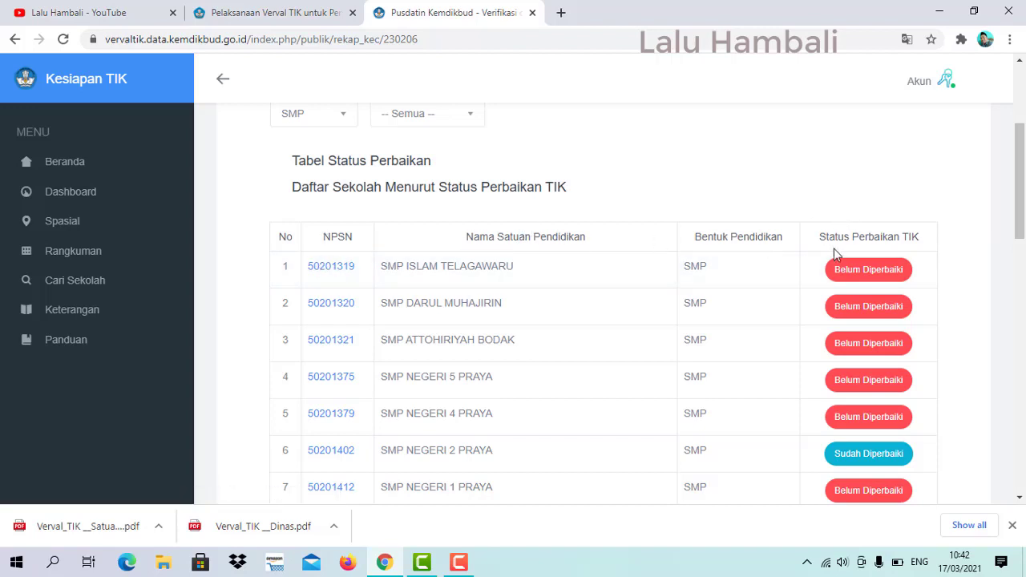
scroll(916, 238, "down", 1)
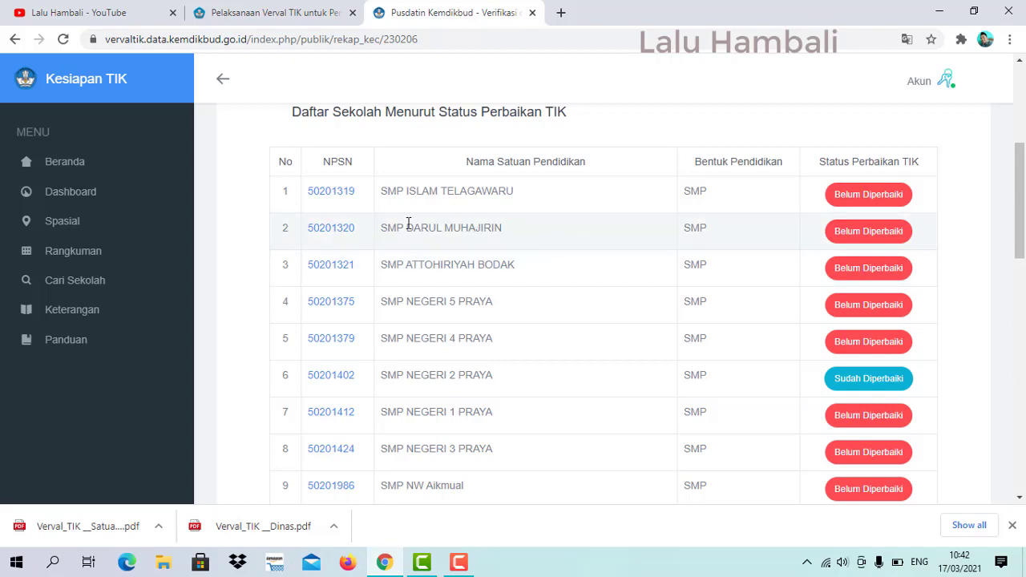
scroll(411, 223, "down", 8)
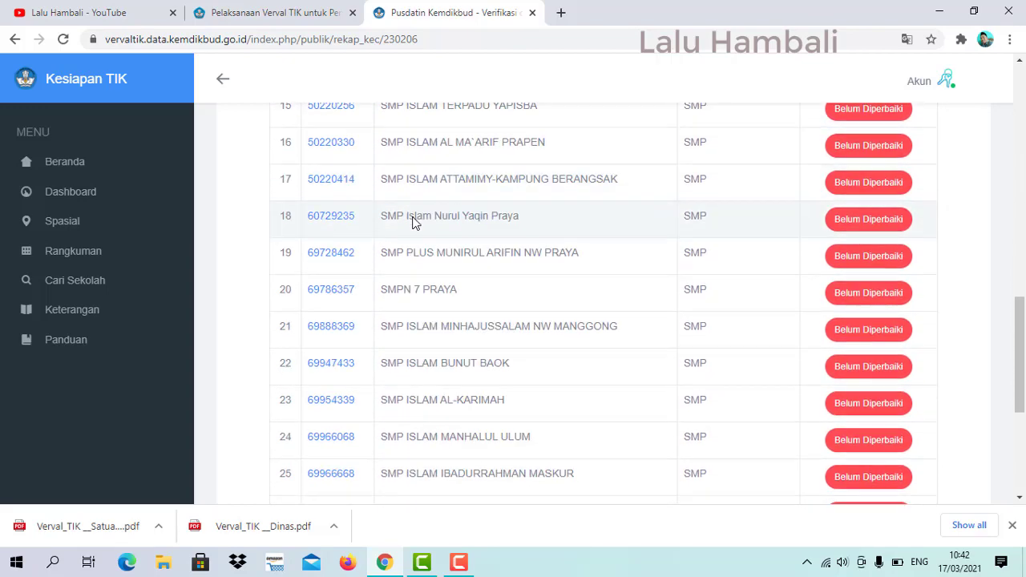
scroll(412, 222, "down", 4)
scroll(415, 228, "up", 10)
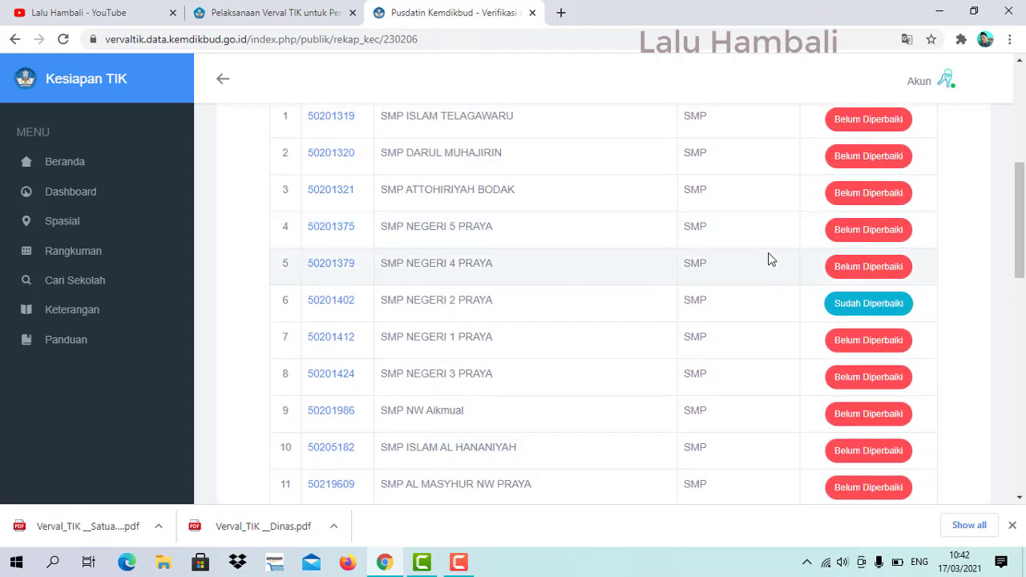
scroll(481, 296, "up", 1)
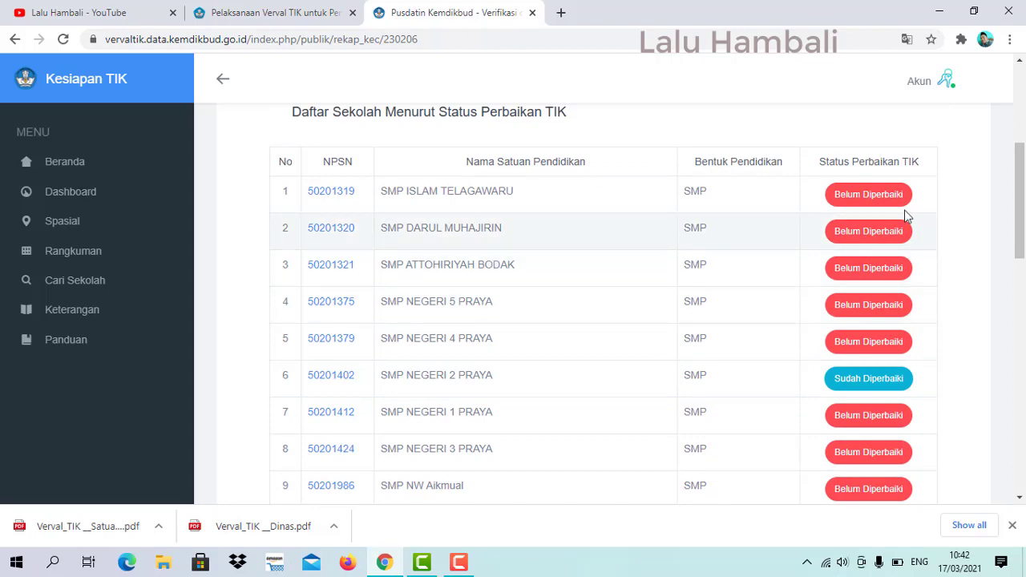
scroll(890, 202, "down", 2)
scroll(877, 201, "down", 11)
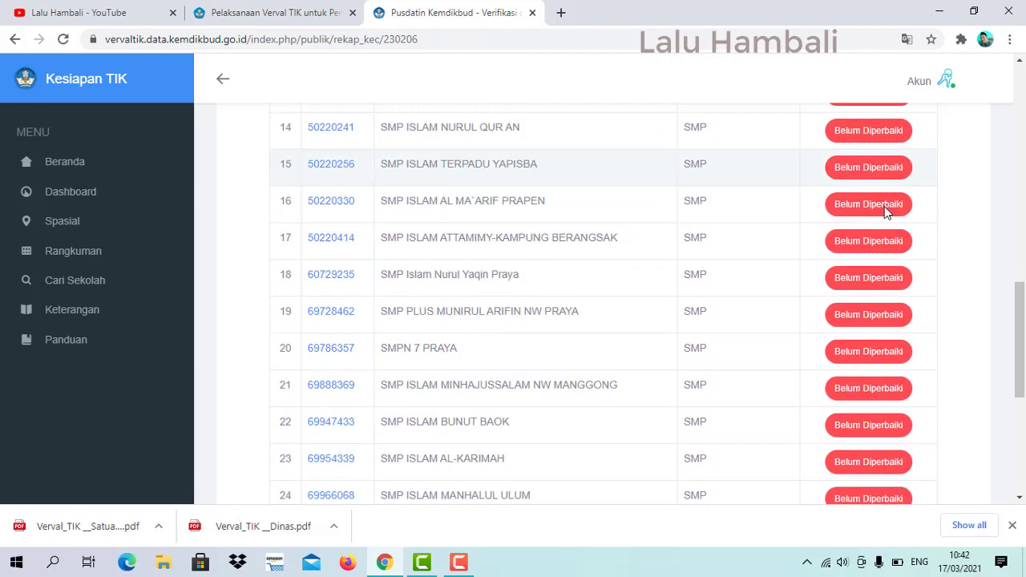
scroll(561, 272, "up", 4)
scroll(535, 276, "up", 11)
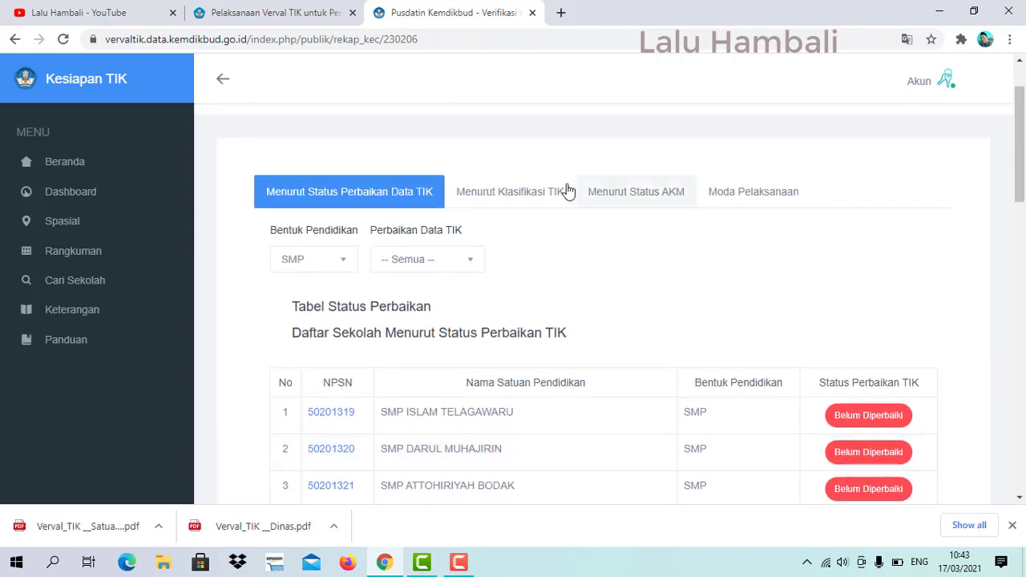
Step: Show the Kec. Praya schools by Klasifikasi TIK and review their Kesiapan TIK categories
left_click(506, 197)
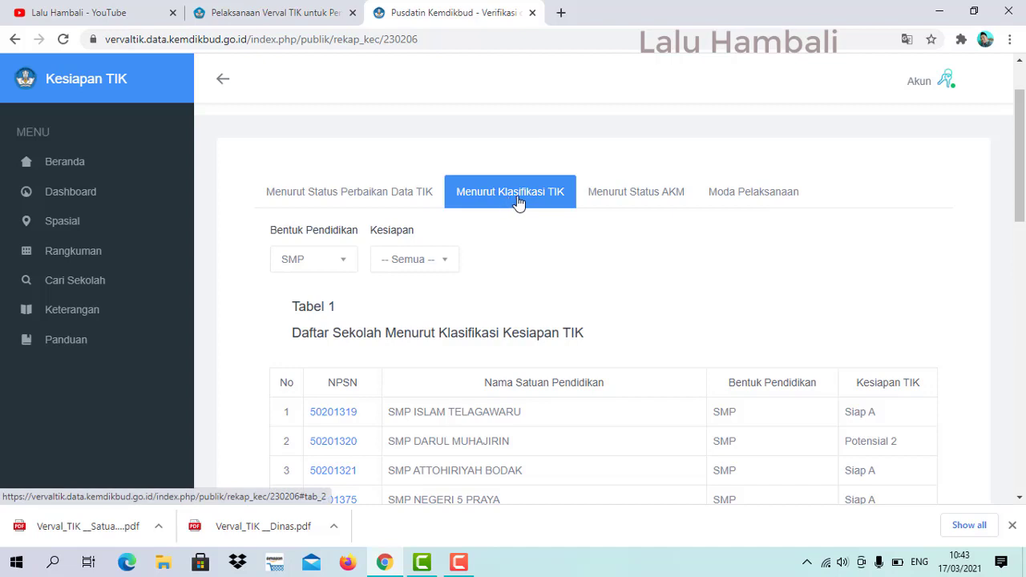
scroll(514, 297, "down", 1)
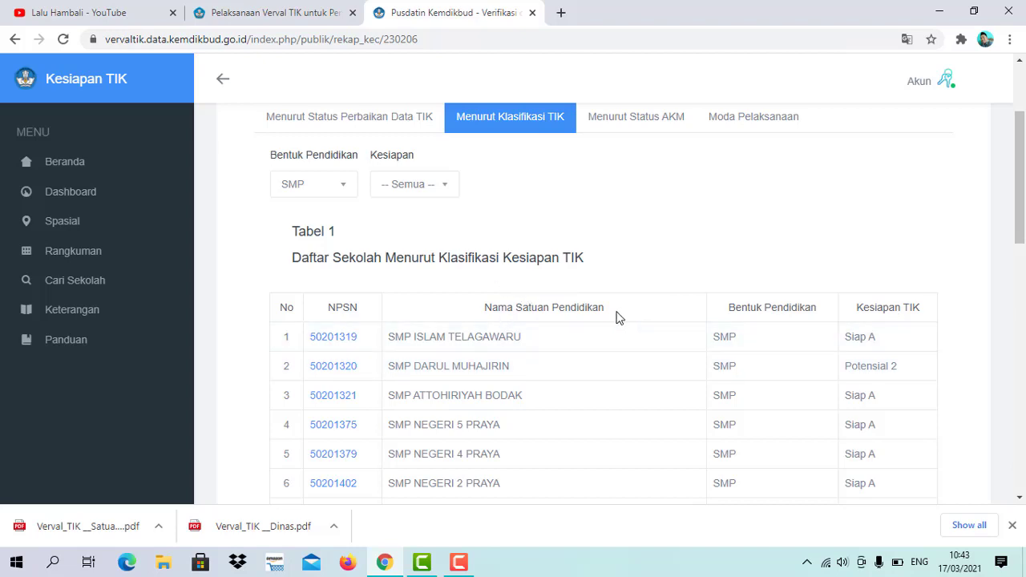
scroll(638, 322, "down", 2)
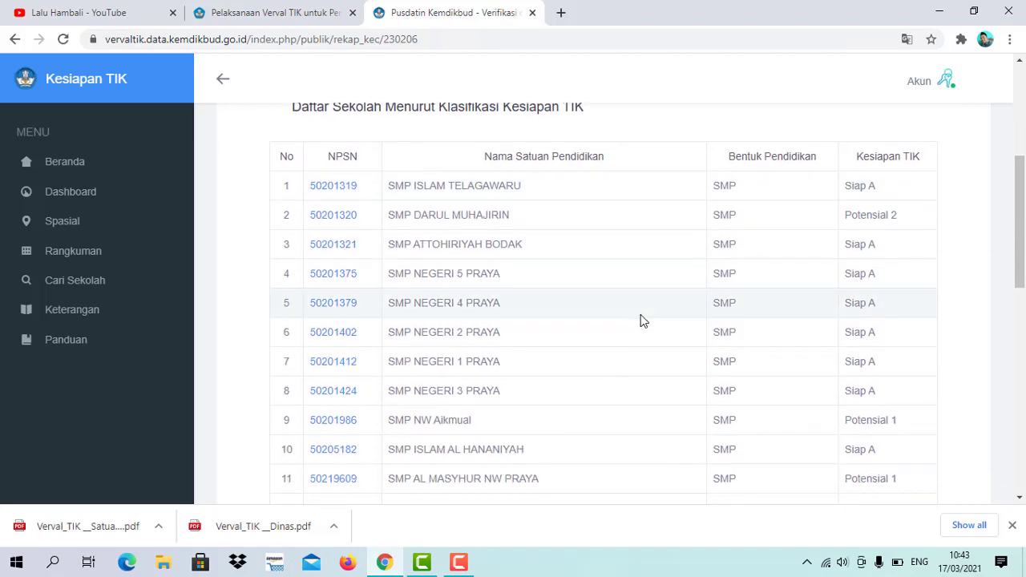
scroll(641, 321, "down", 1)
scroll(641, 320, "up", 1)
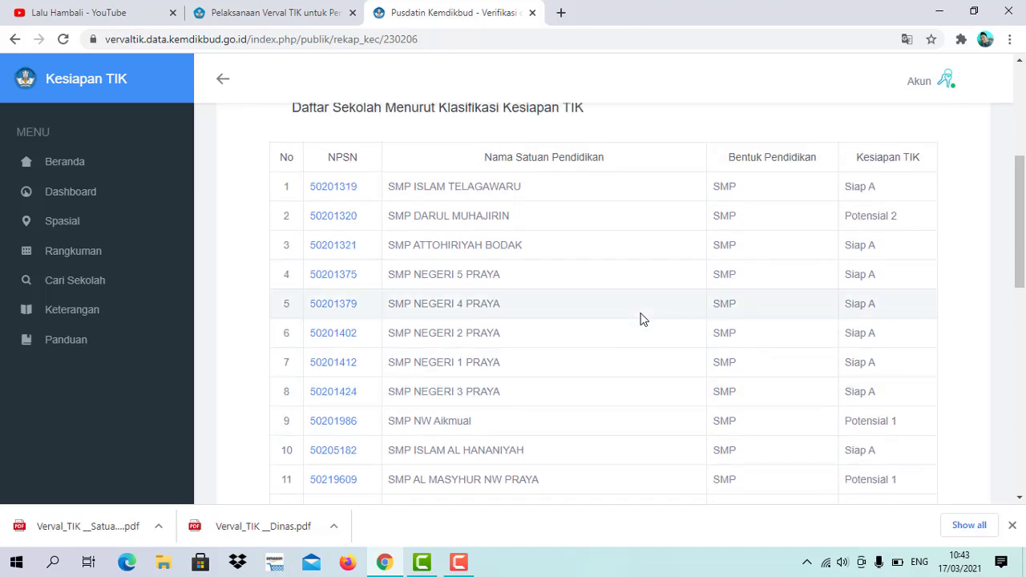
scroll(641, 319, "down", 1)
scroll(639, 318, "up", 1)
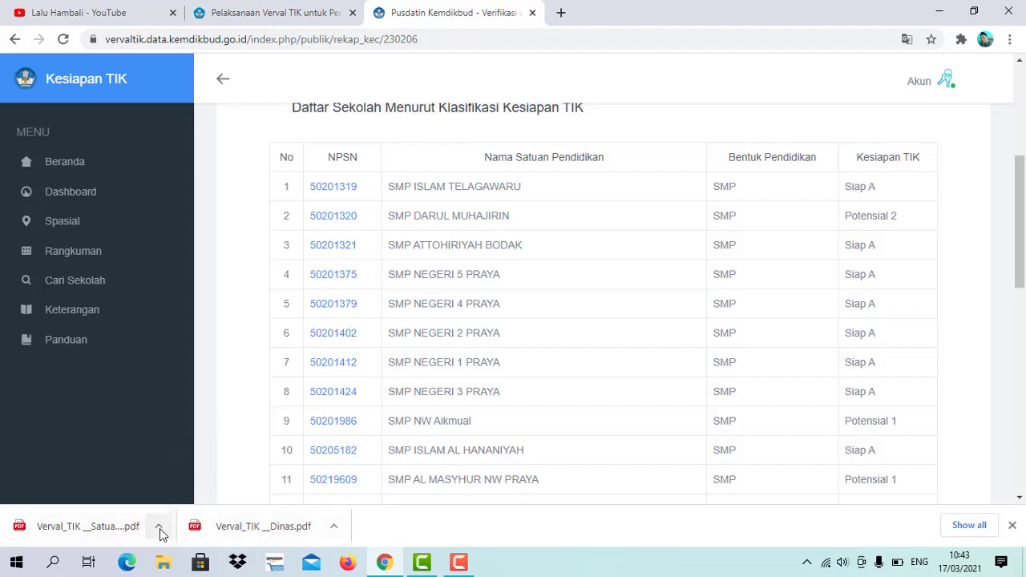
Step: Open the downloaded Verval_TIK Satuan Pendidikan PDF and read the TIK readiness classification for AKM on page 14
left_click(158, 529)
left_click(198, 415)
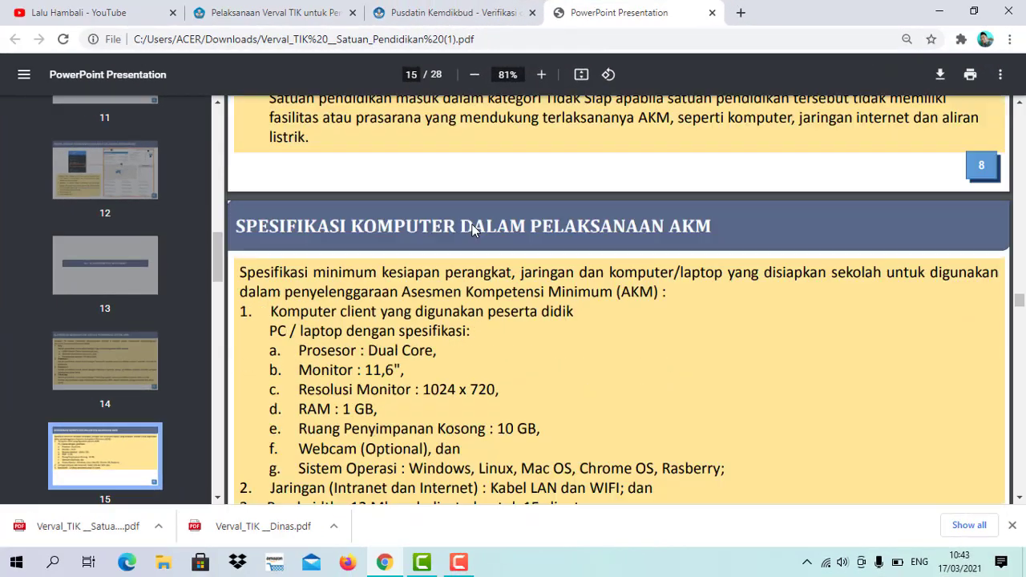
scroll(477, 225, "up", 5)
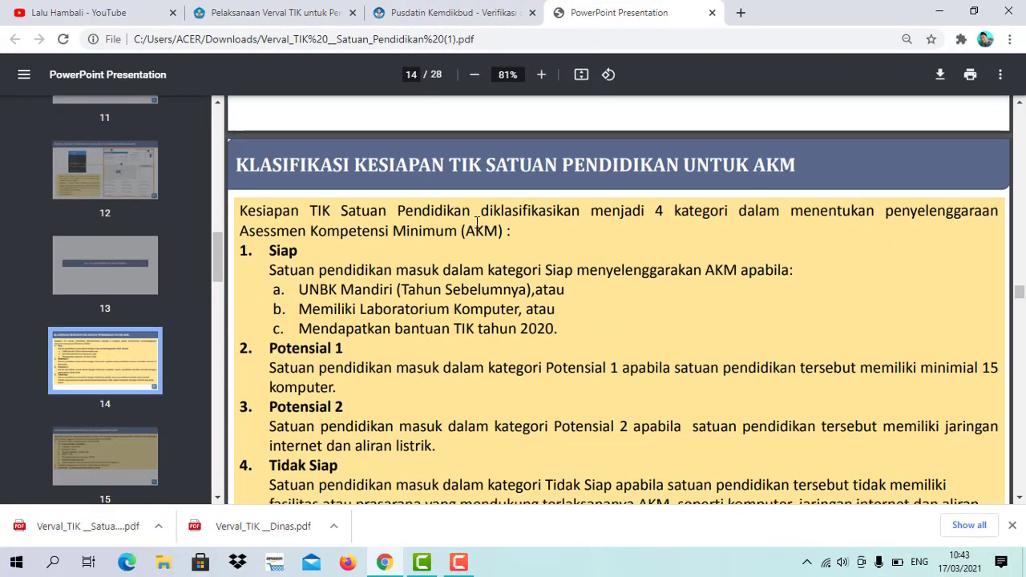
scroll(476, 225, "down", 1)
scroll(477, 225, "up", 1)
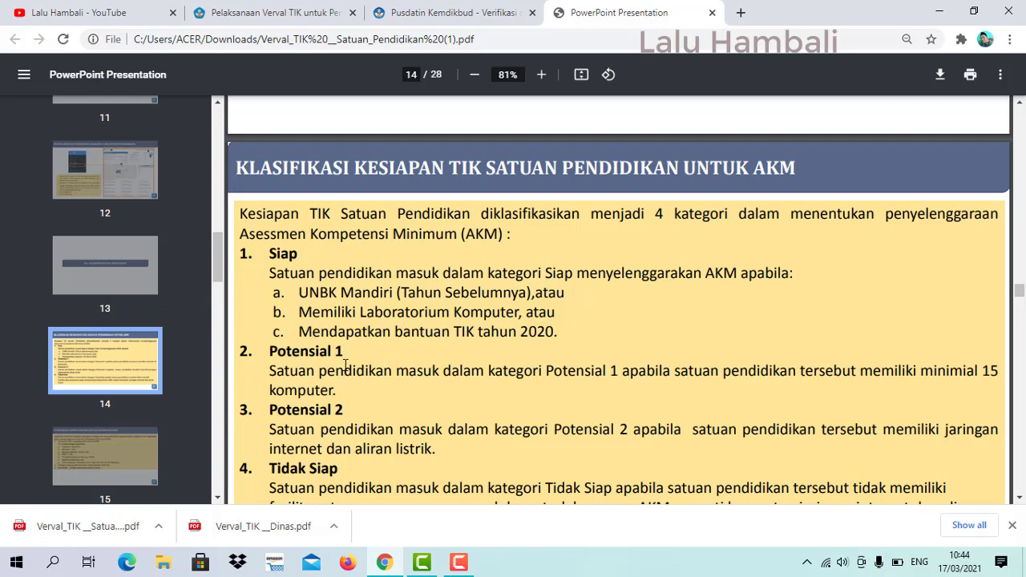
left_click(1020, 498)
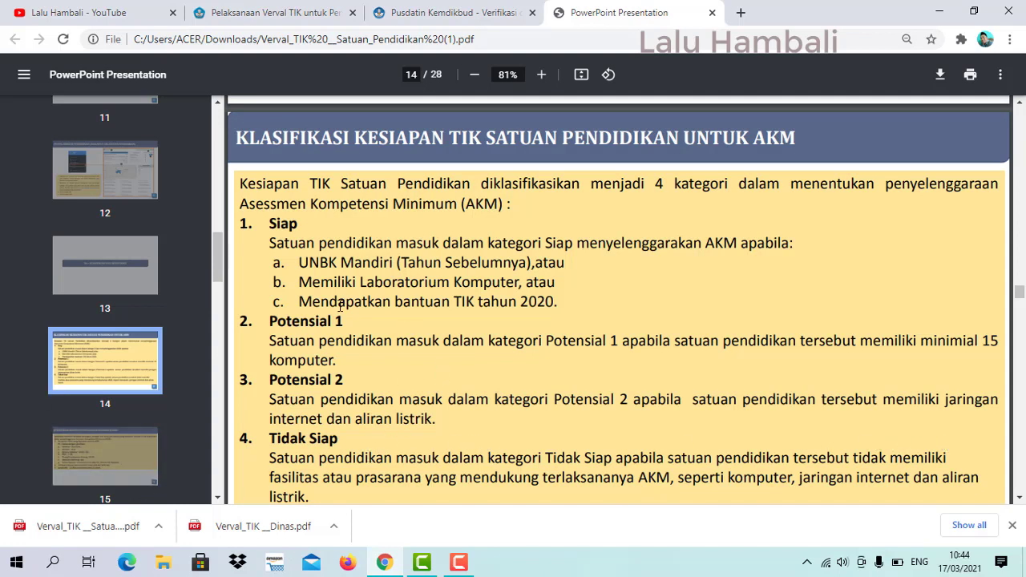
Step: Return to the Kec. Praya classification list and check the Kesiapan TIK of SMP ISLAM ATTAMIMY-KAMPUNG BERANGSAK
left_click(438, 12)
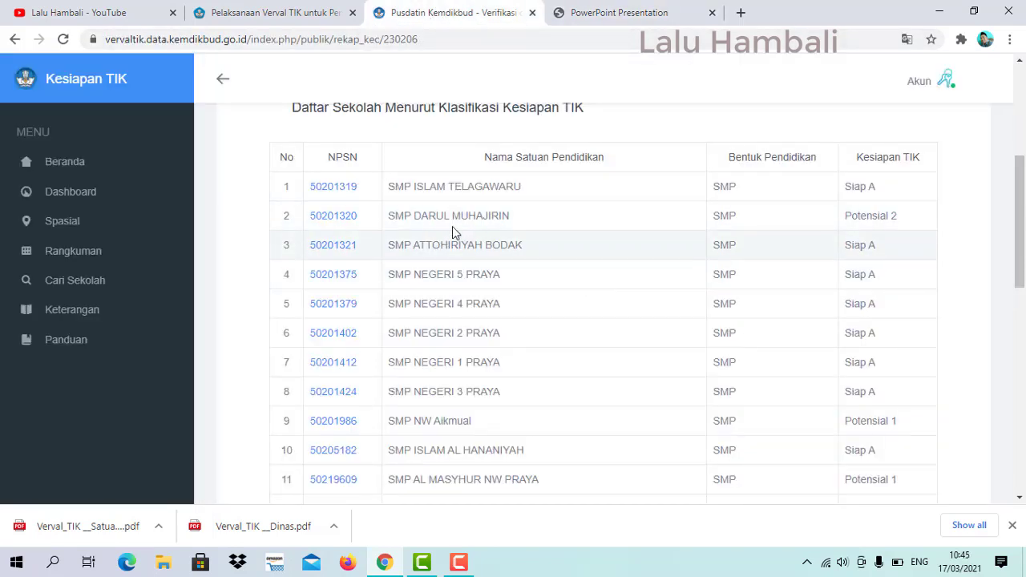
scroll(481, 305, "down", 3)
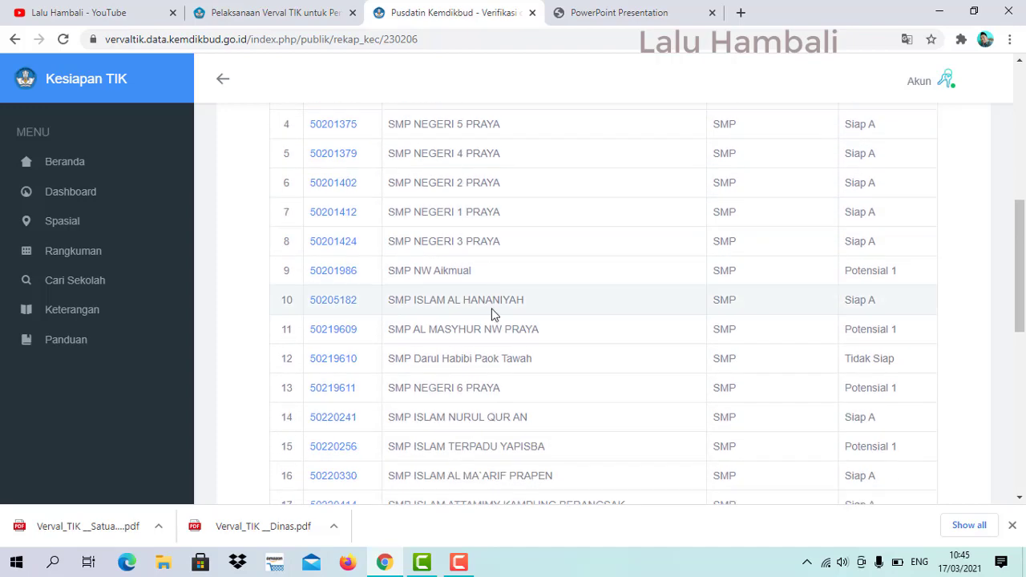
scroll(496, 352, "down", 1)
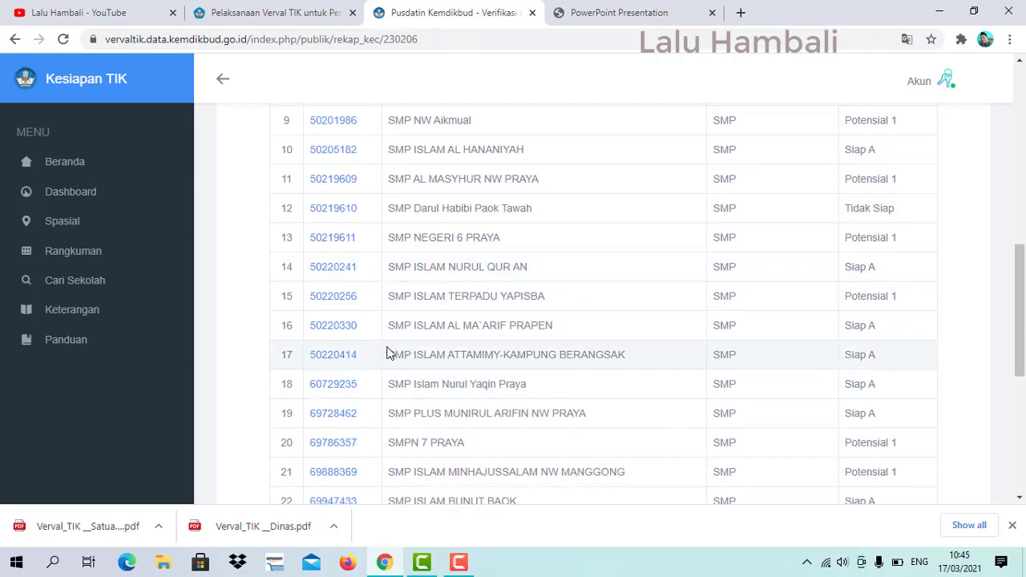
left_click_drag(390, 355, 630, 350)
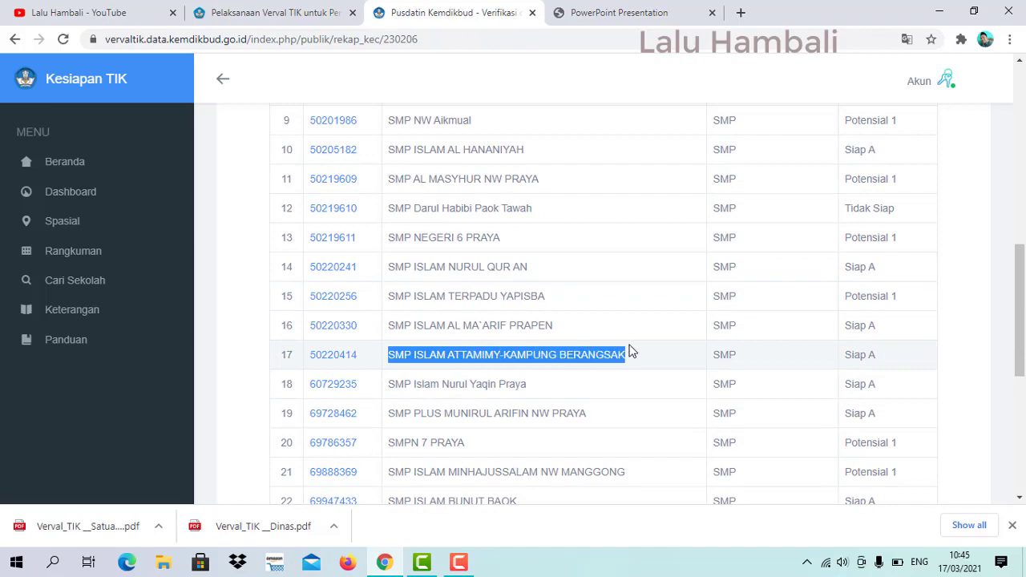
left_click(881, 368)
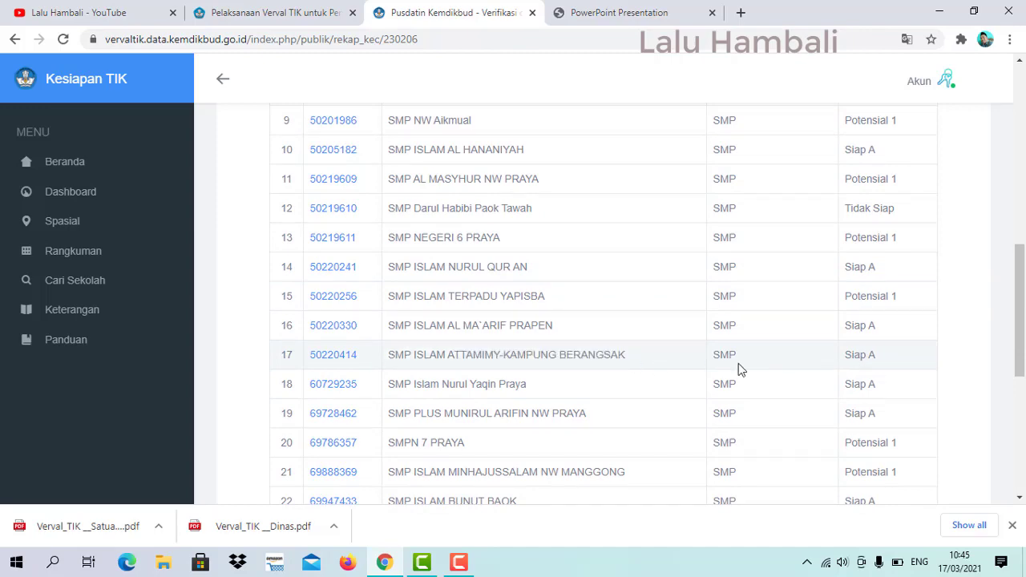
Step: Go back to the PDF and compare the readiness category criteria with the AKM computer specifications on page 15
left_click(613, 12)
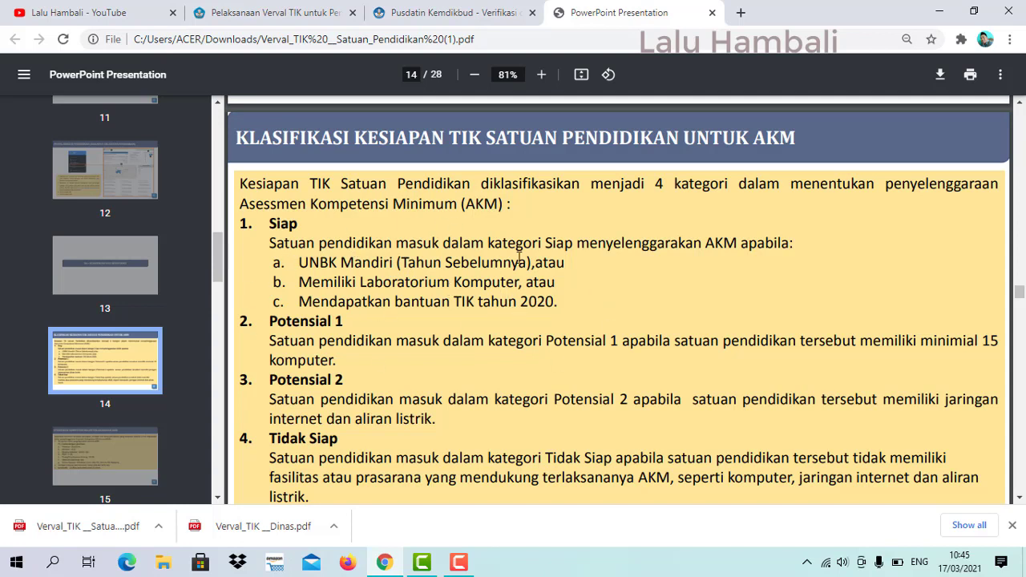
scroll(509, 298, "down", 6)
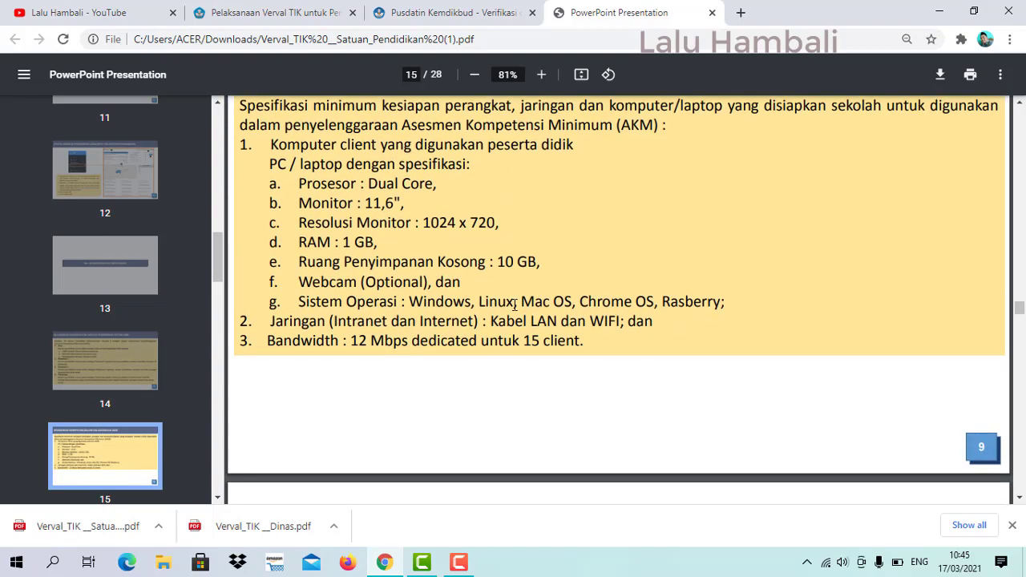
scroll(515, 309, "up", 5)
scroll(471, 312, "up", 4)
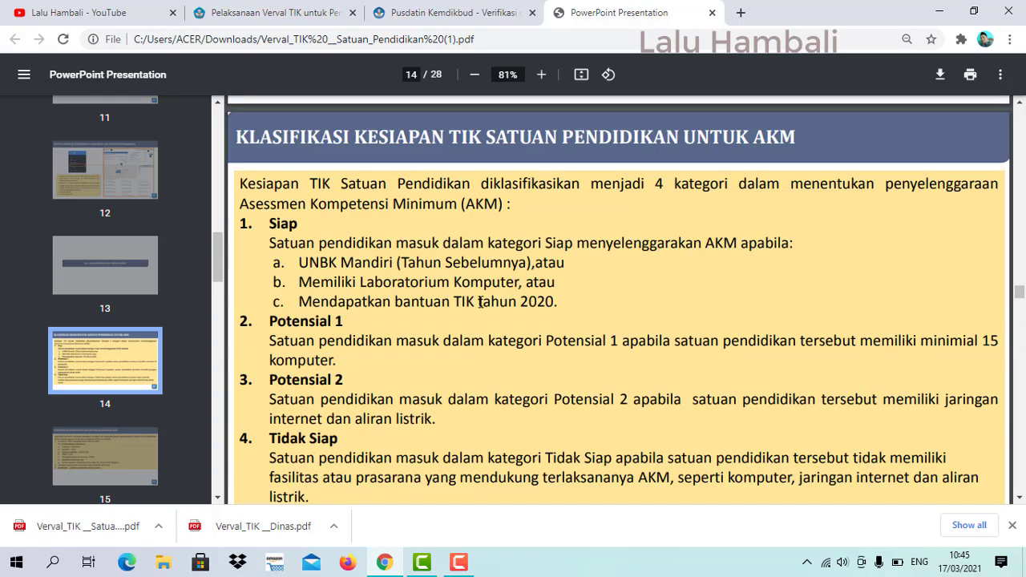
scroll(481, 303, "down", 2)
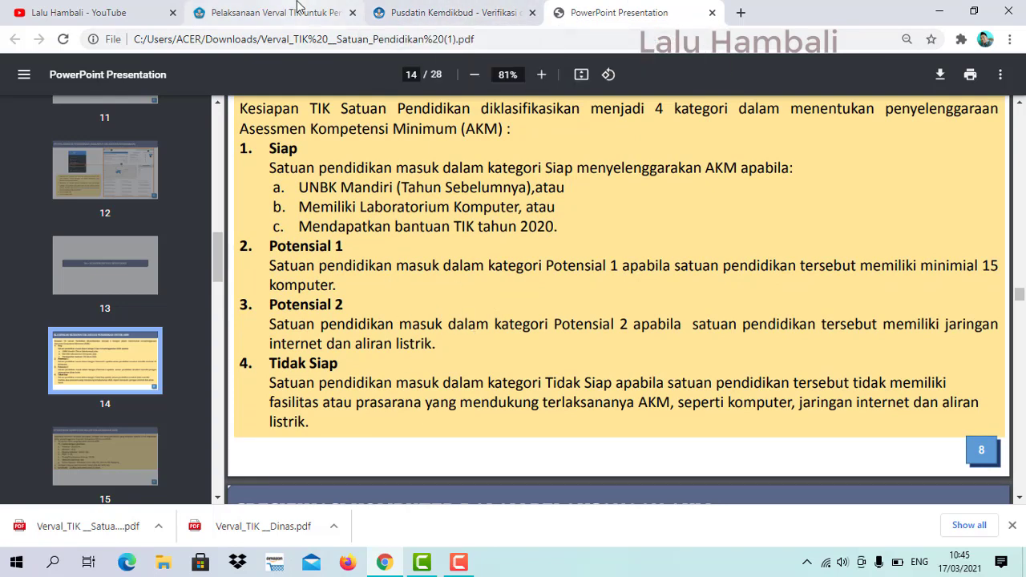
Step: Return to the Kec. Praya summary and show its SMP schools by Status AKM
left_click(401, 13)
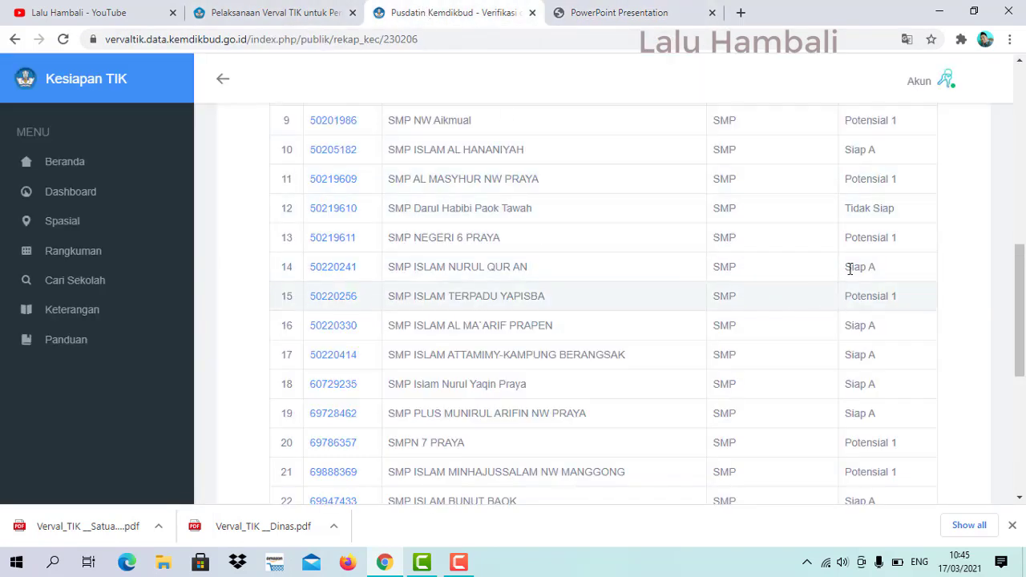
scroll(789, 253, "up", 4)
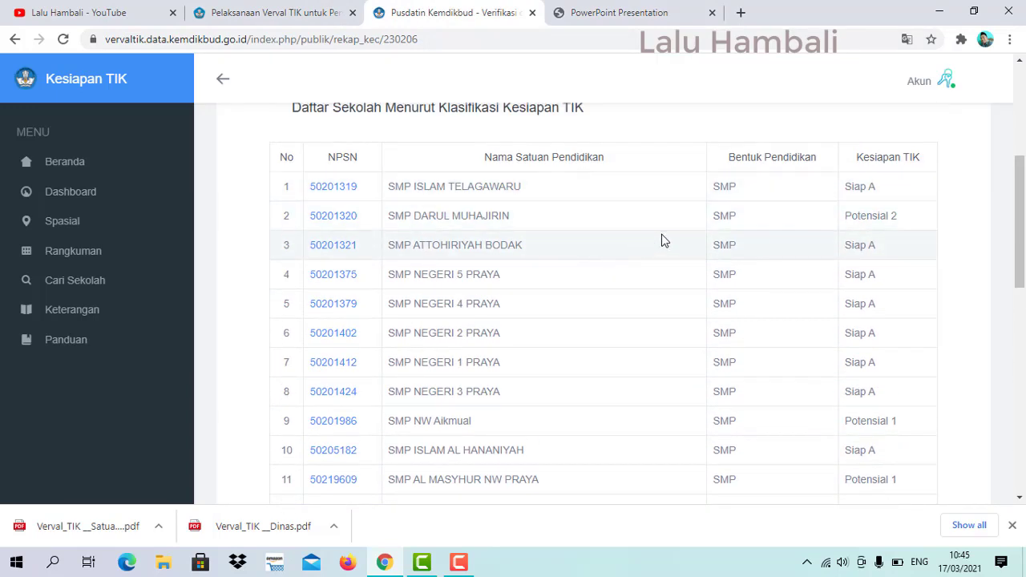
scroll(655, 268, "up", 1)
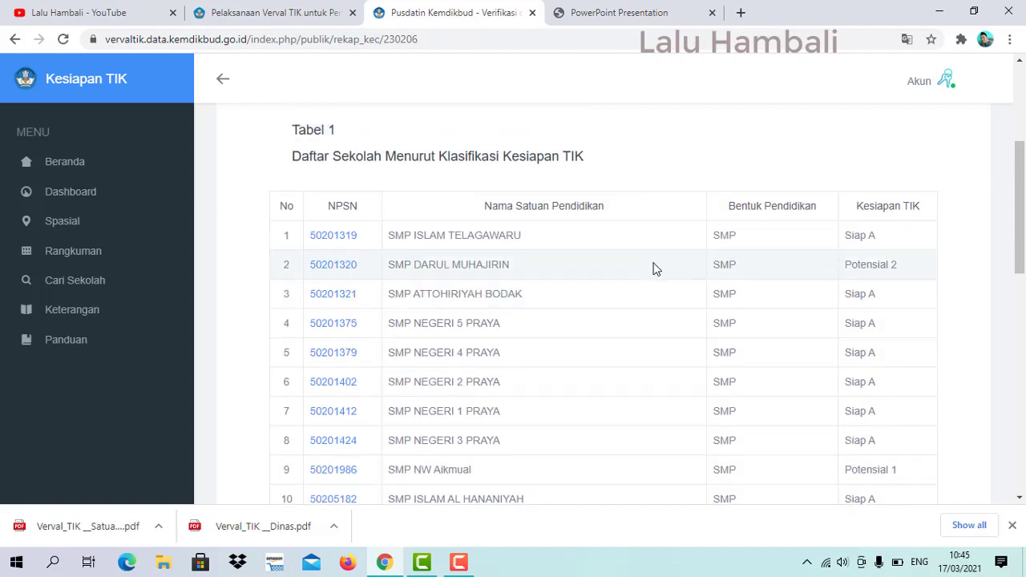
scroll(609, 328, "up", 2)
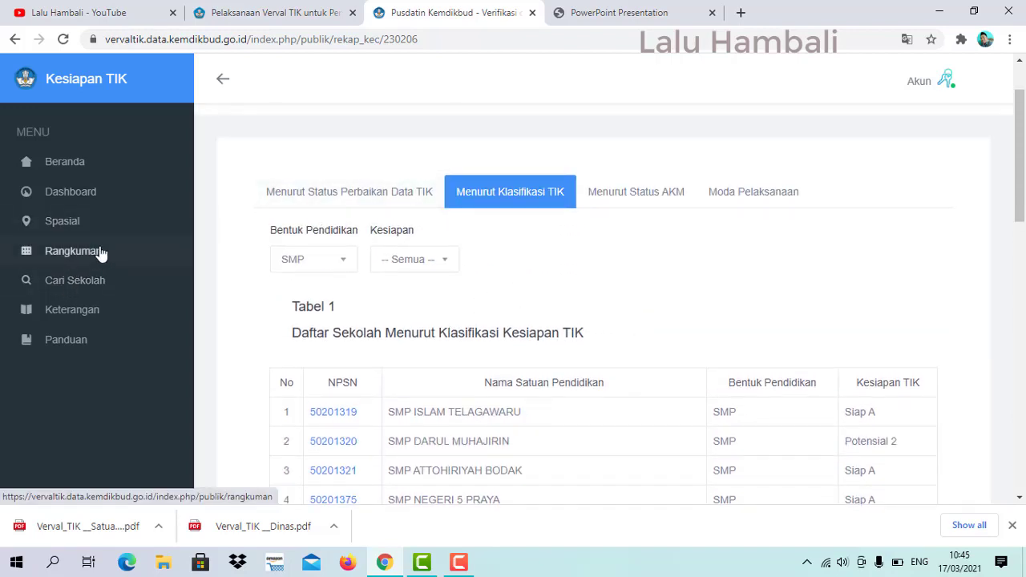
left_click(640, 197)
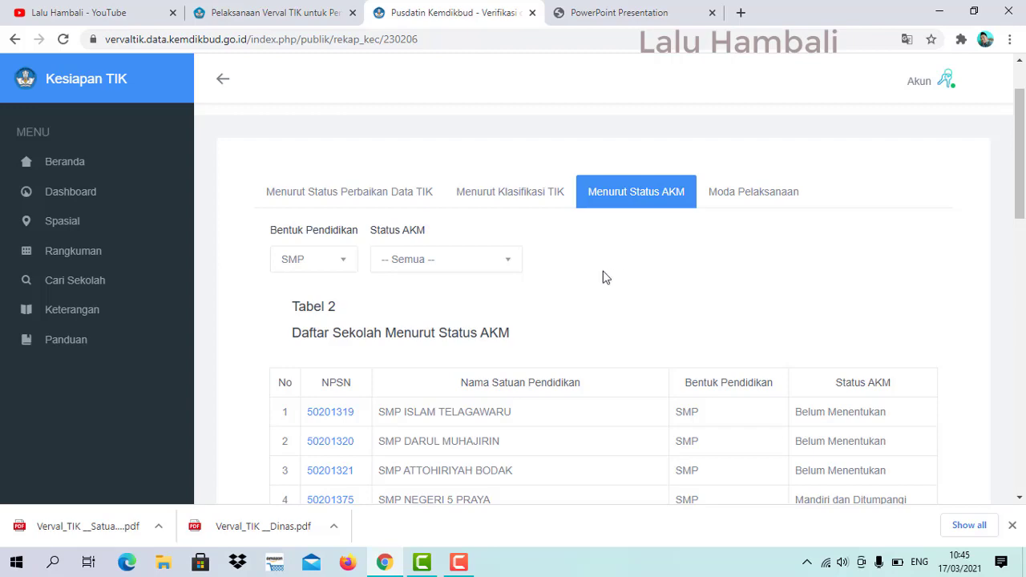
Step: Review the schools' Status AKM values, highlighting the one for SMP NEGERI 1 PRAYA
scroll(430, 332, "down", 1)
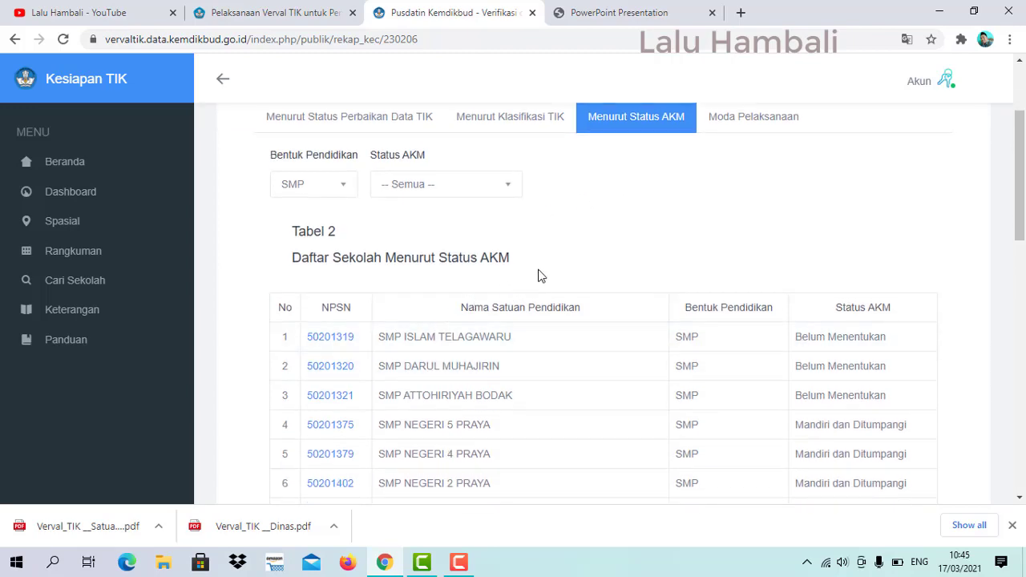
scroll(577, 271, "down", 1)
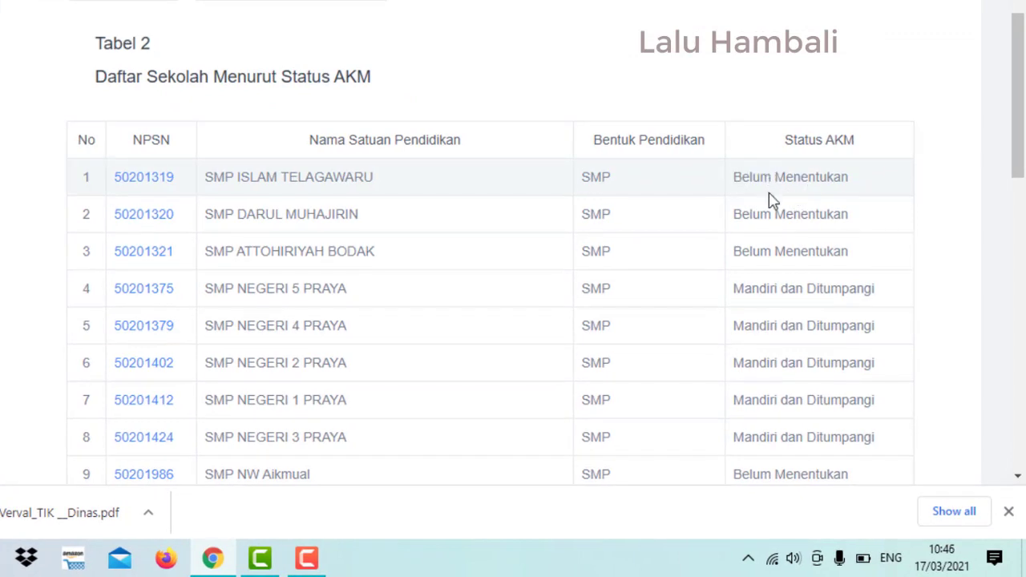
scroll(728, 232, "down", 1)
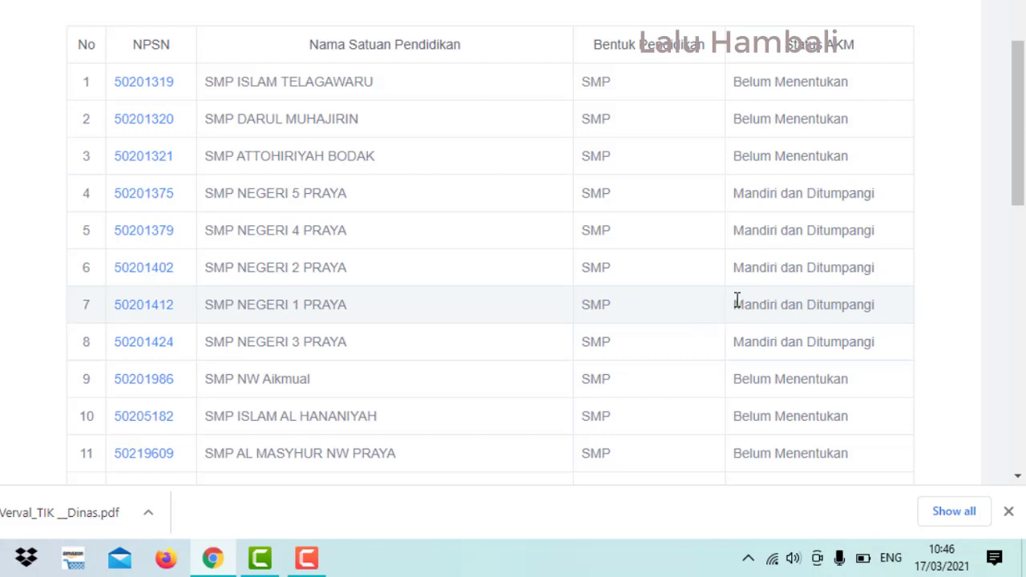
left_click_drag(736, 300, 899, 314)
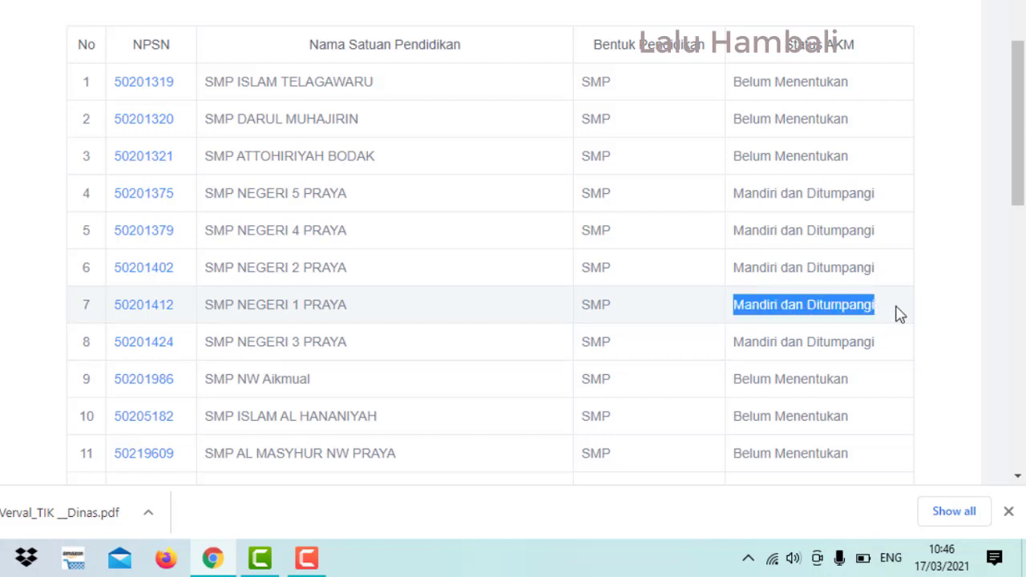
left_click(896, 313)
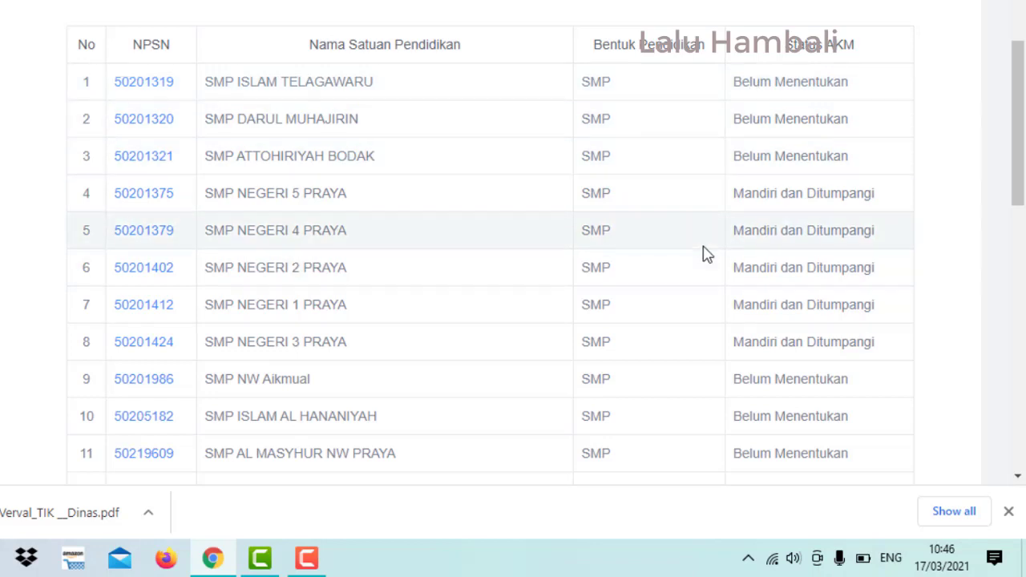
Step: Show the Kec. Praya SMP schools by Moda Pelaksanaan and review the status listed for each school
scroll(691, 252, "up", 4)
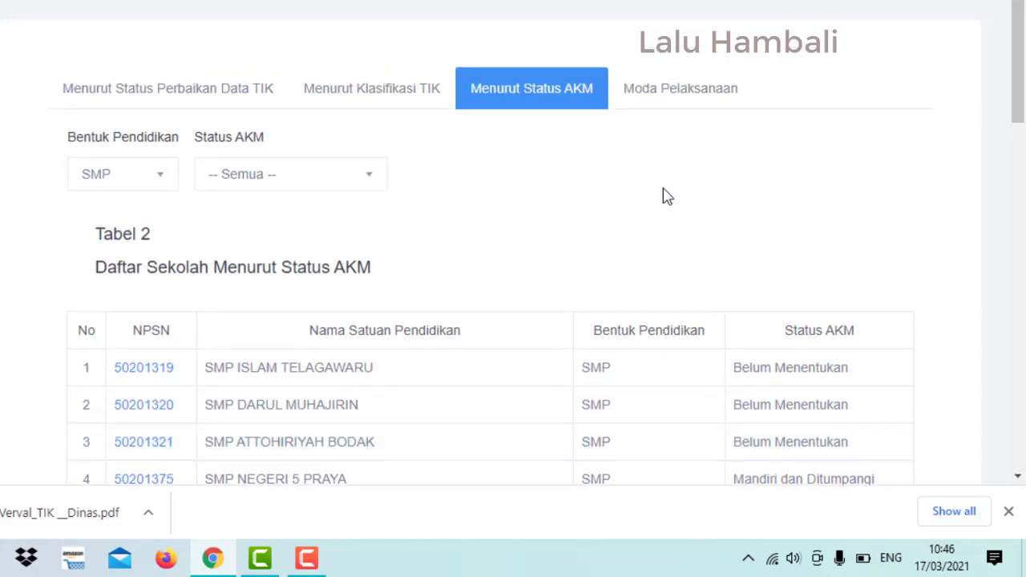
left_click(676, 97)
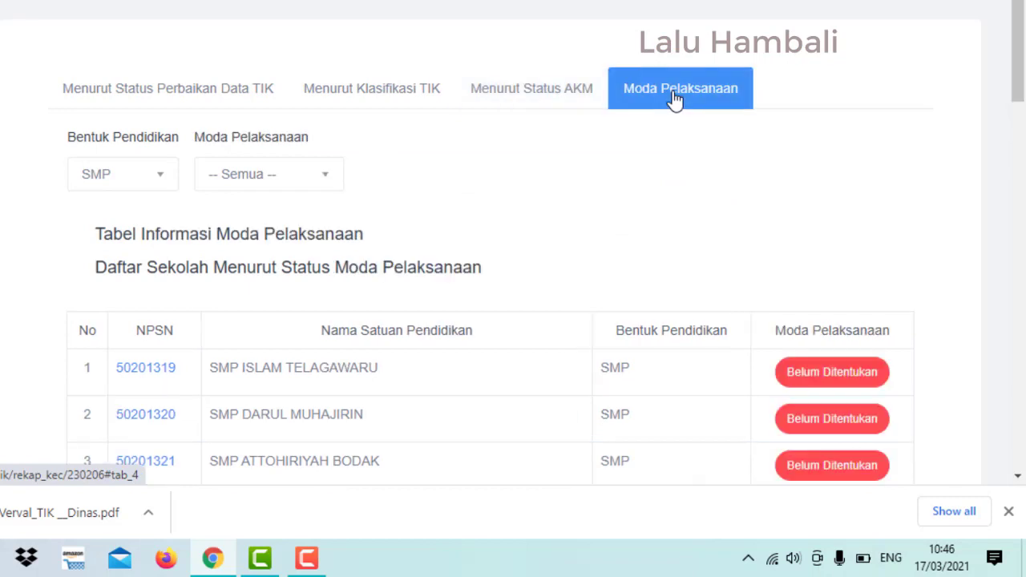
scroll(807, 326, "down", 1)
scroll(834, 288, "down", 2)
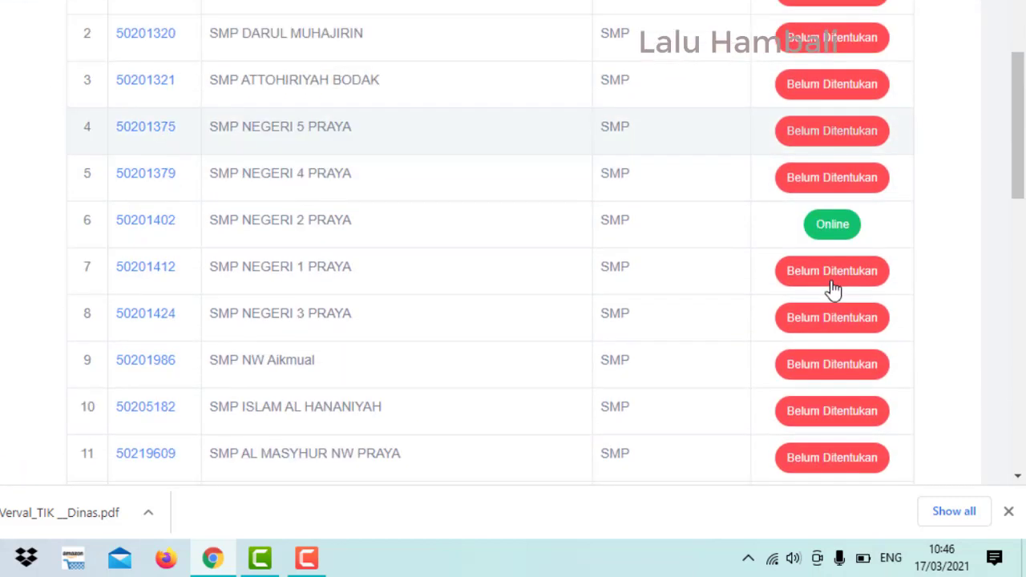
scroll(361, 232, "up", 1)
scroll(347, 246, "down", 1)
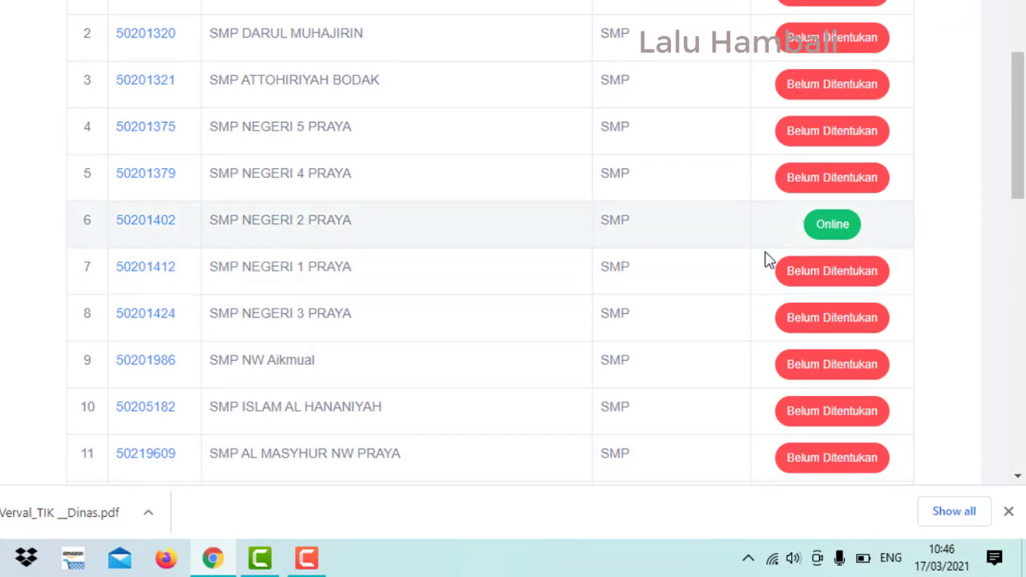
scroll(854, 232, "up", 1)
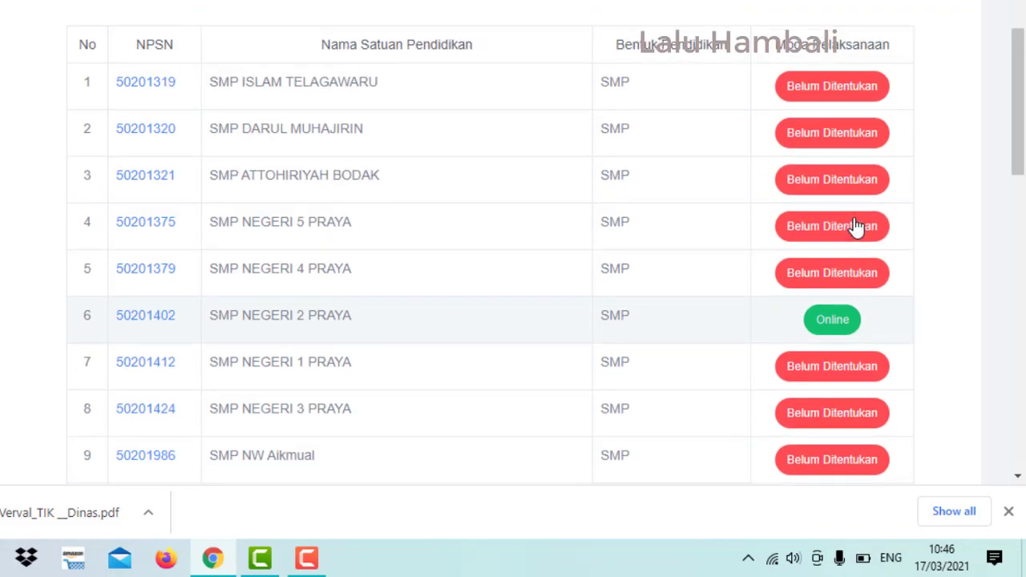
scroll(873, 204, "down", 8)
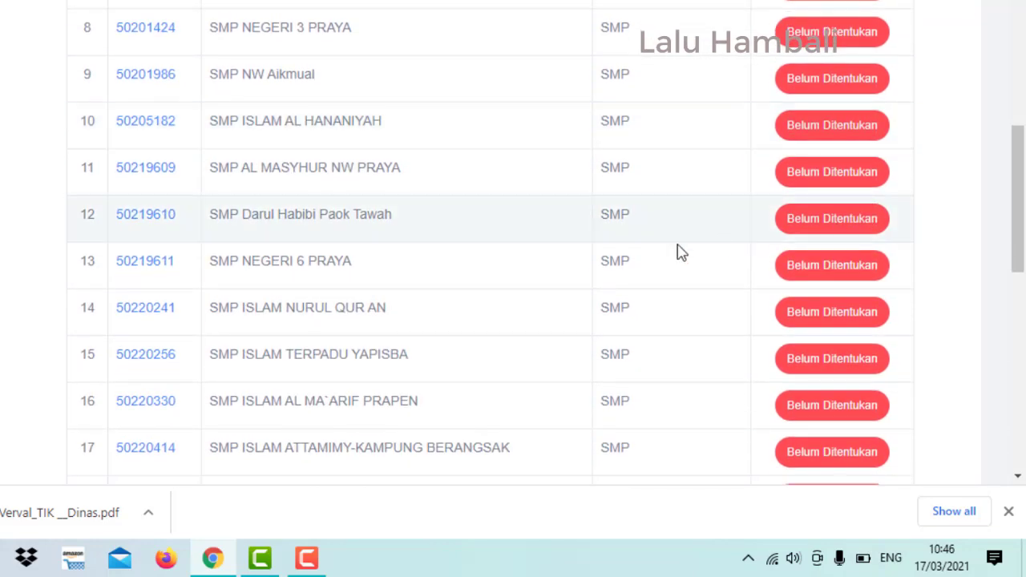
scroll(657, 277, "down", 4)
scroll(652, 282, "up", 12)
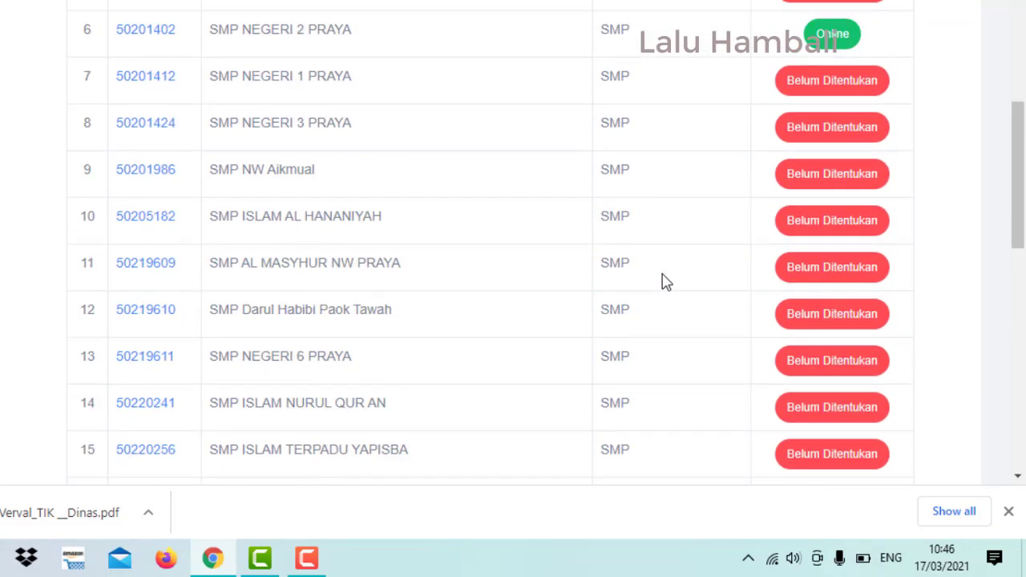
scroll(649, 280, "up", 1)
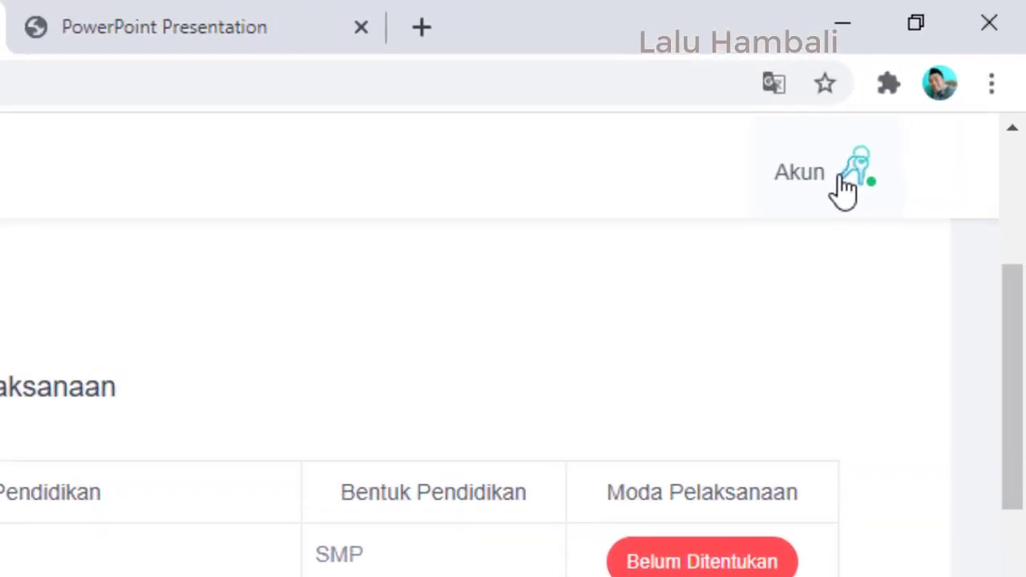
Step: Log in to the Kesiapan TIK site with the school operator's username and password, and dismiss the information notice
left_click(834, 171)
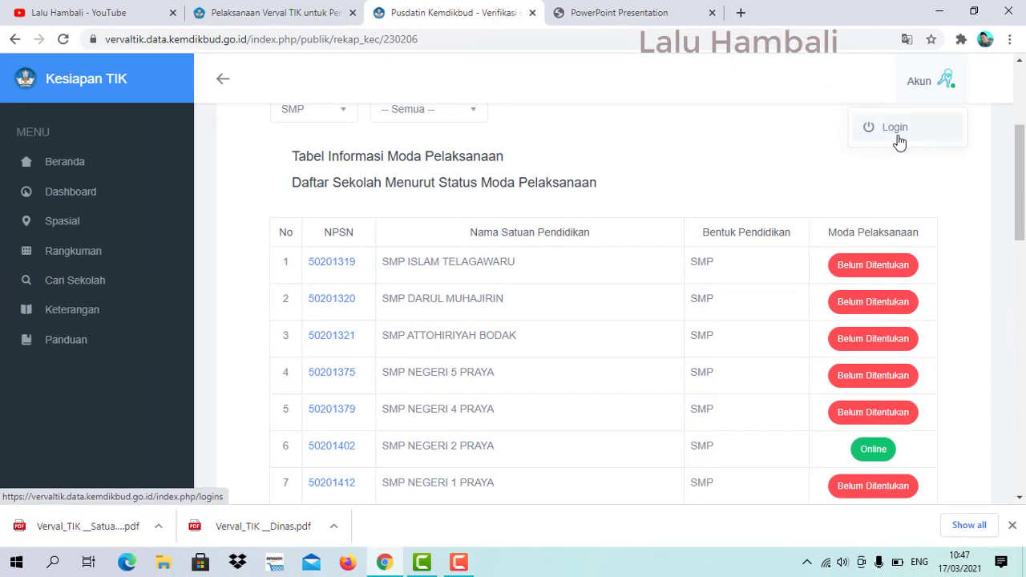
left_click(899, 142)
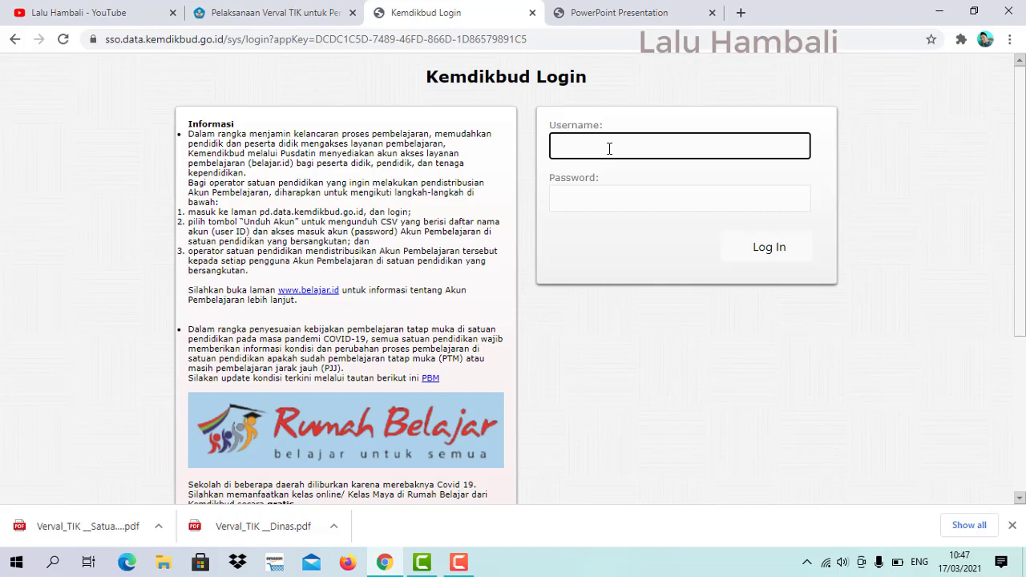
type("S")
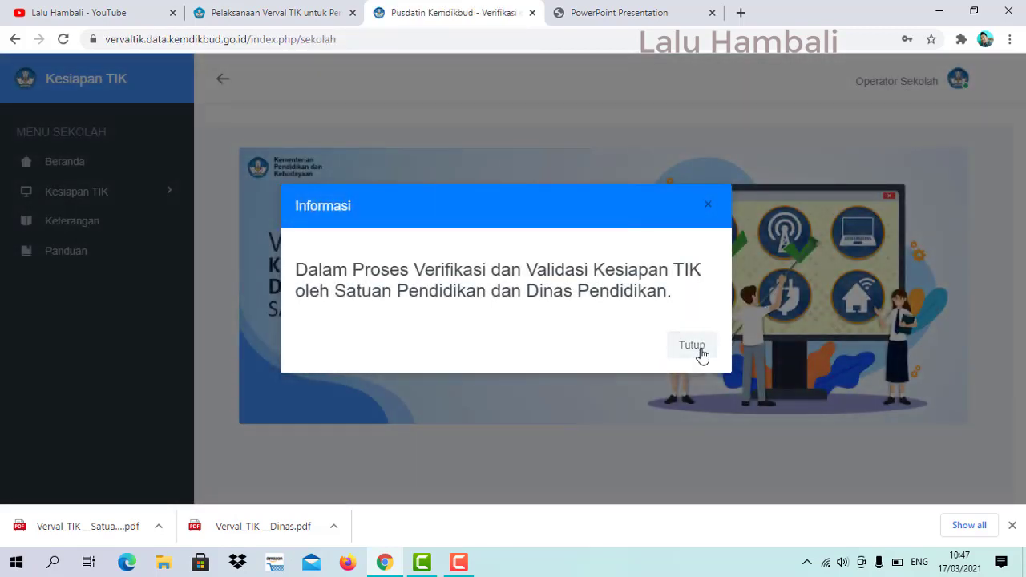
left_click(691, 346)
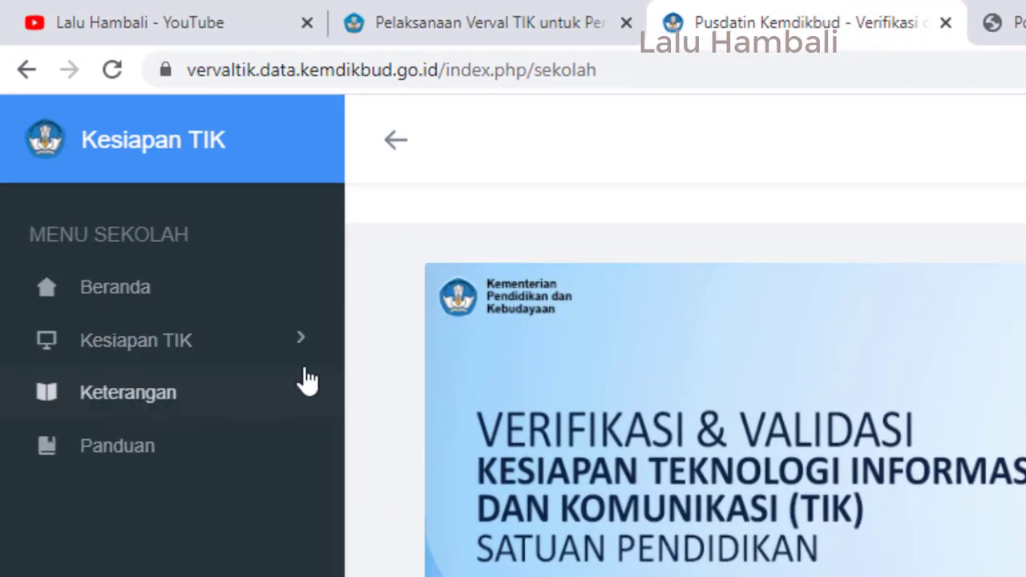
Step: Expand the Kesiapan TIK section and check which operator and school the logged-in account belongs to
left_click(281, 362)
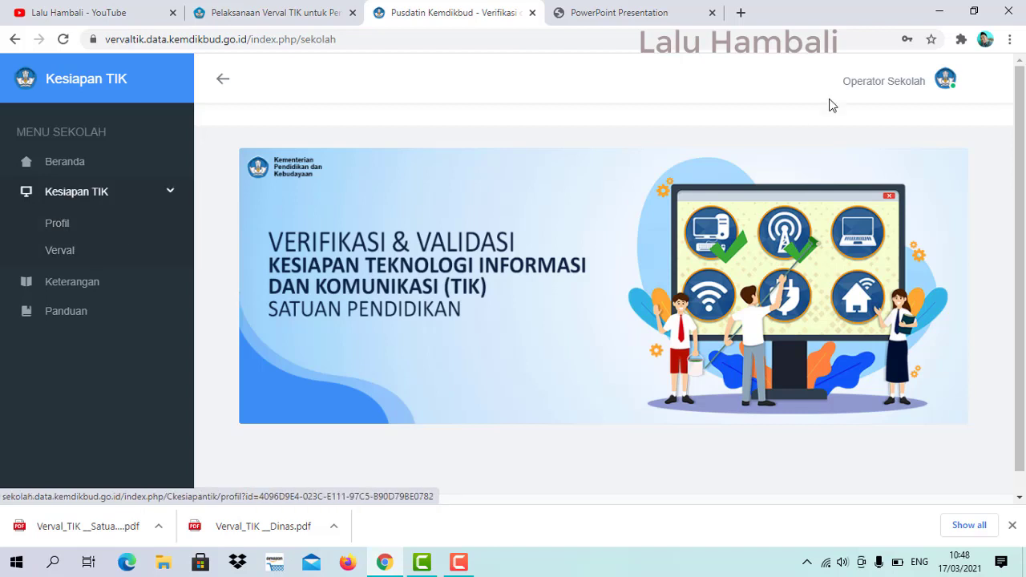
left_click(944, 84)
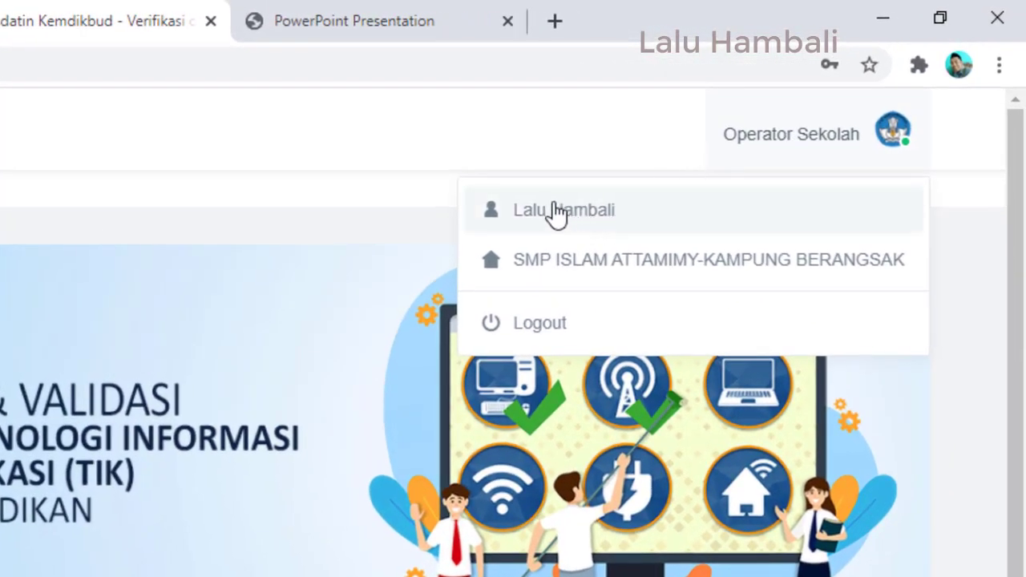
left_click(891, 138)
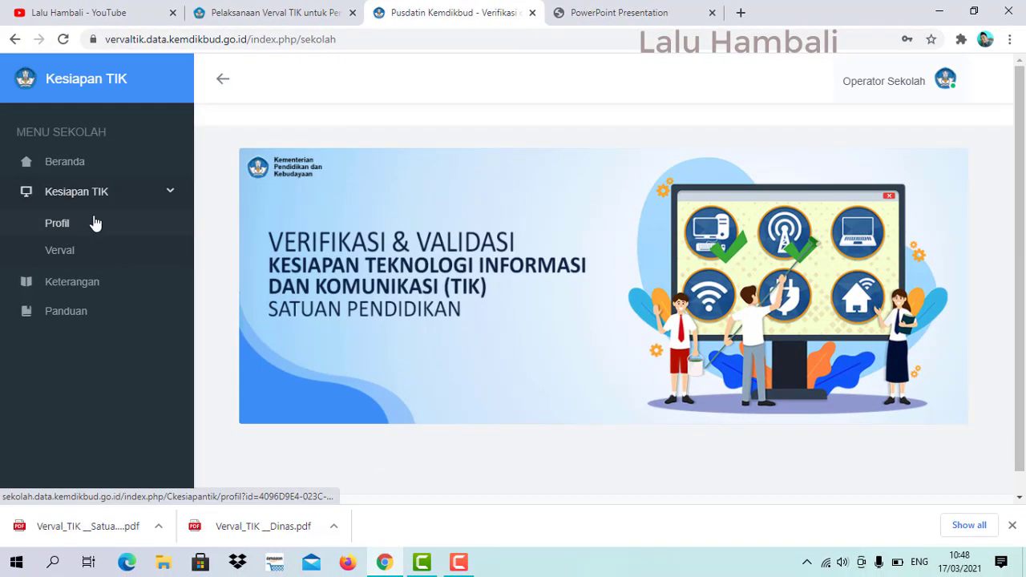
Step: Open the school's Kesiapan TIK profile and review its school details, verval data, readiness variables and readiness status
left_click(72, 225)
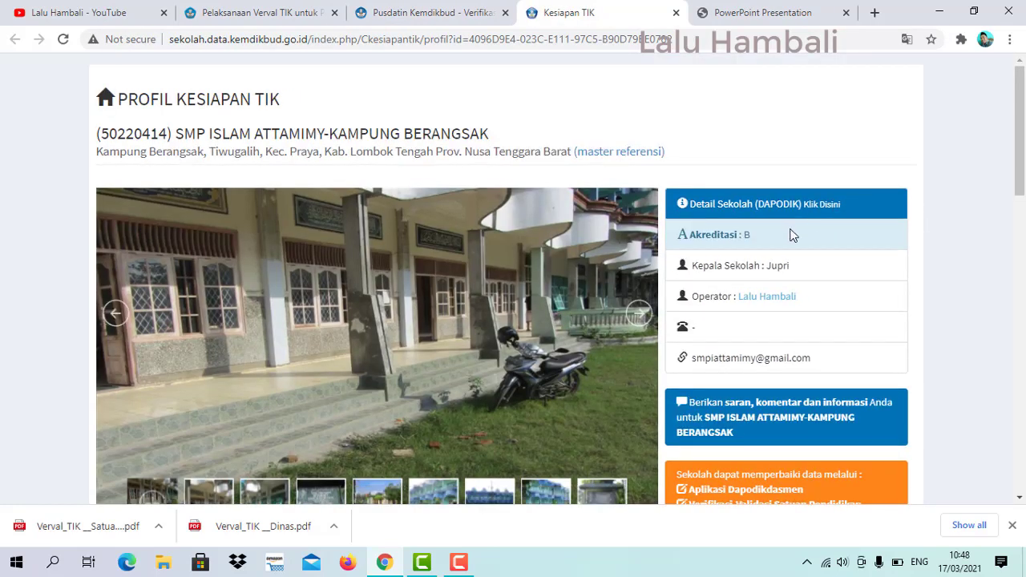
scroll(842, 236, "down", 1)
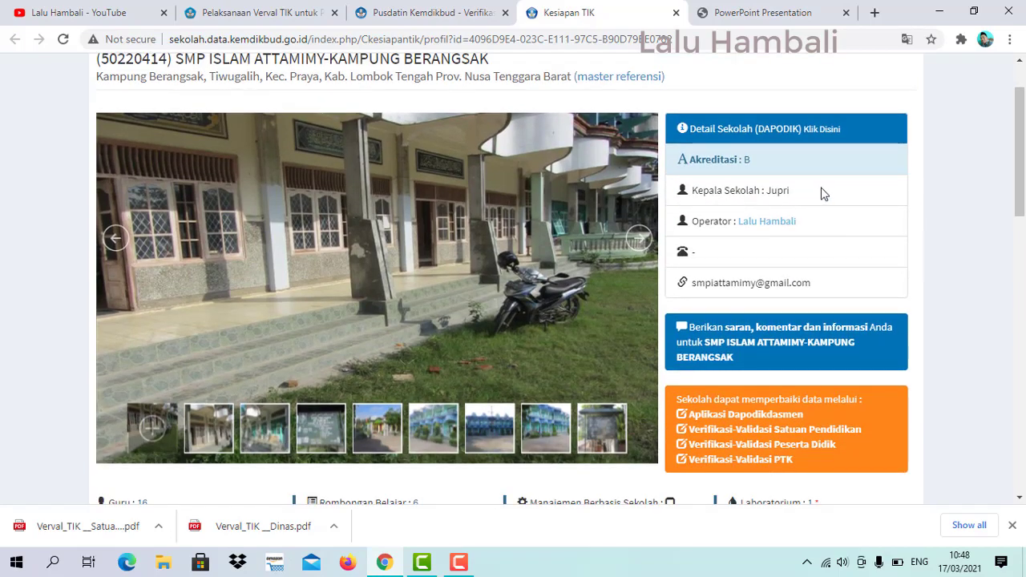
scroll(681, 216, "down", 2)
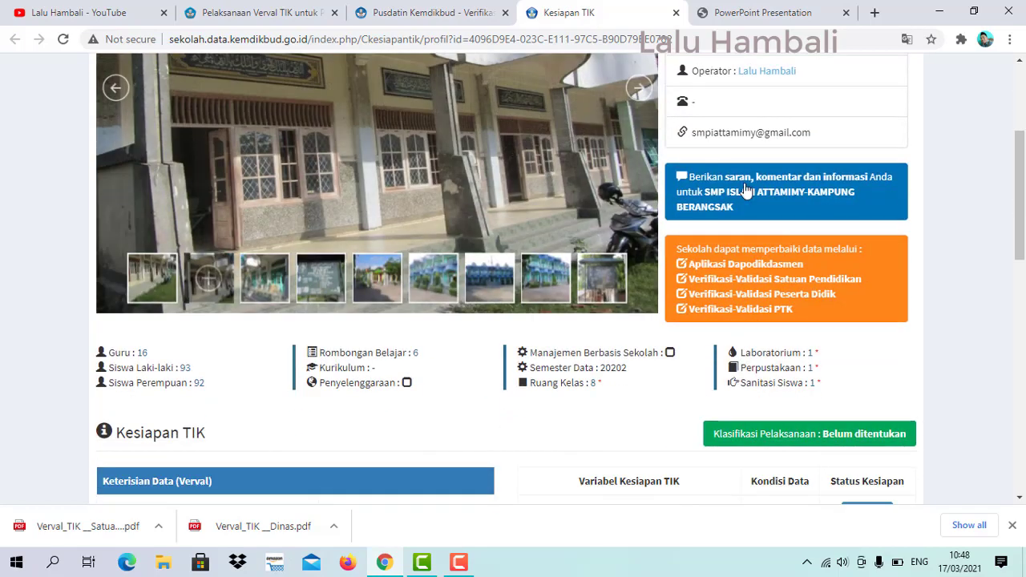
scroll(582, 173, "down", 3)
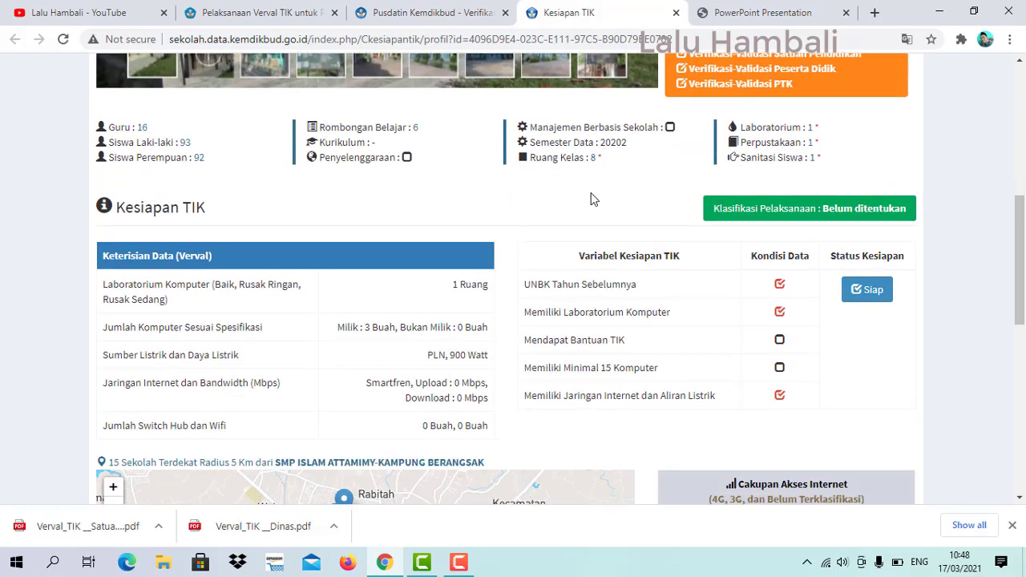
scroll(451, 194, "down", 3)
scroll(450, 195, "up", 2)
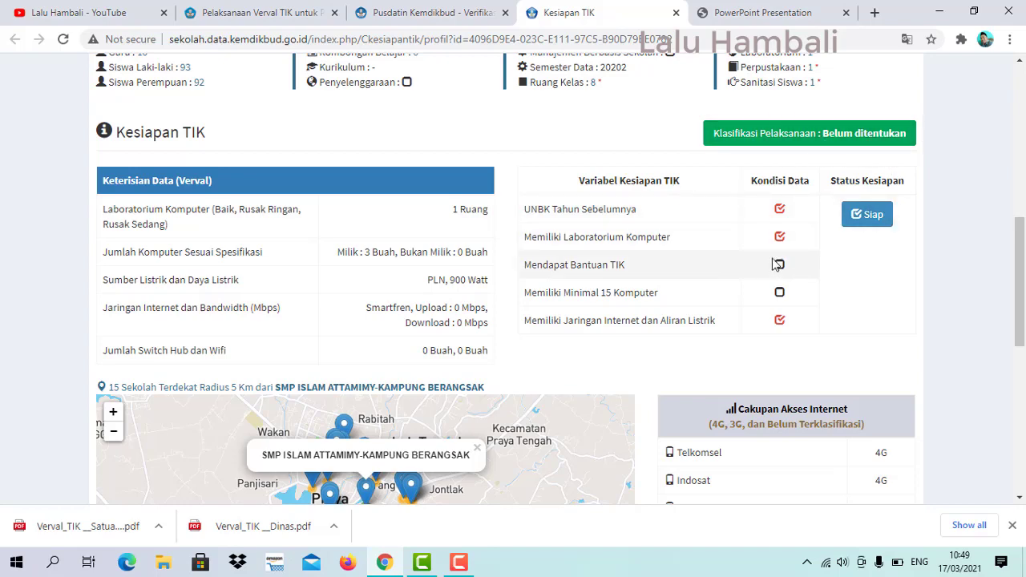
scroll(798, 278, "down", 1)
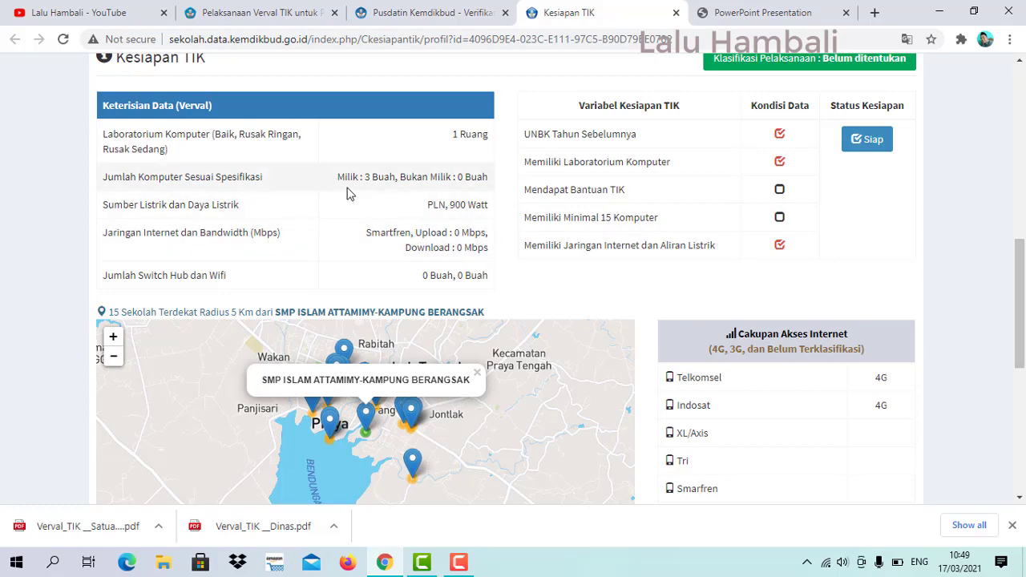
Step: Examine the profile's location map, internet access coverage and the Klasifikasi Pelaksanaan of the nearest schools within 5 km
scroll(365, 220, "down", 1)
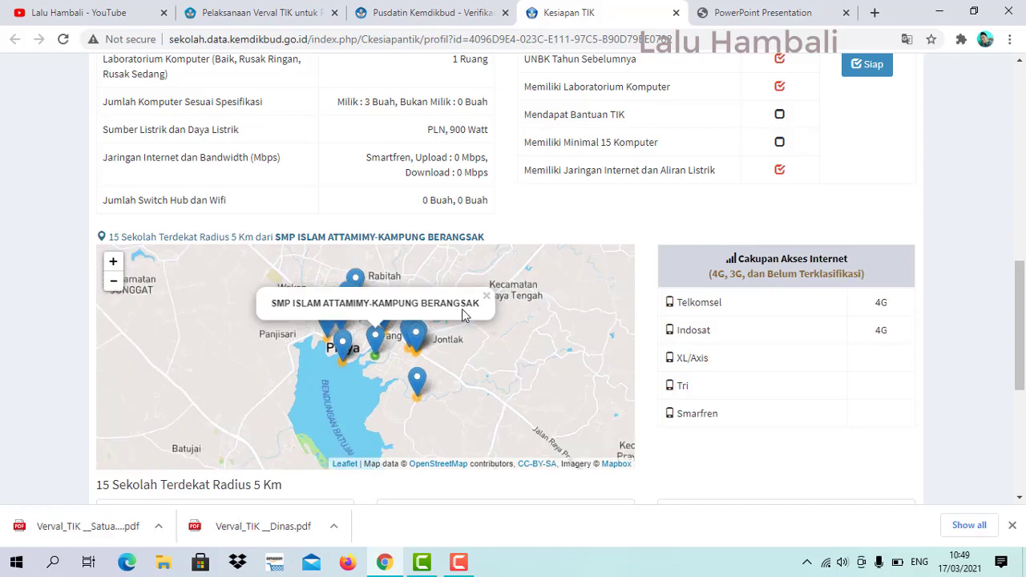
scroll(462, 346, "down", 1)
scroll(742, 380, "down", 2)
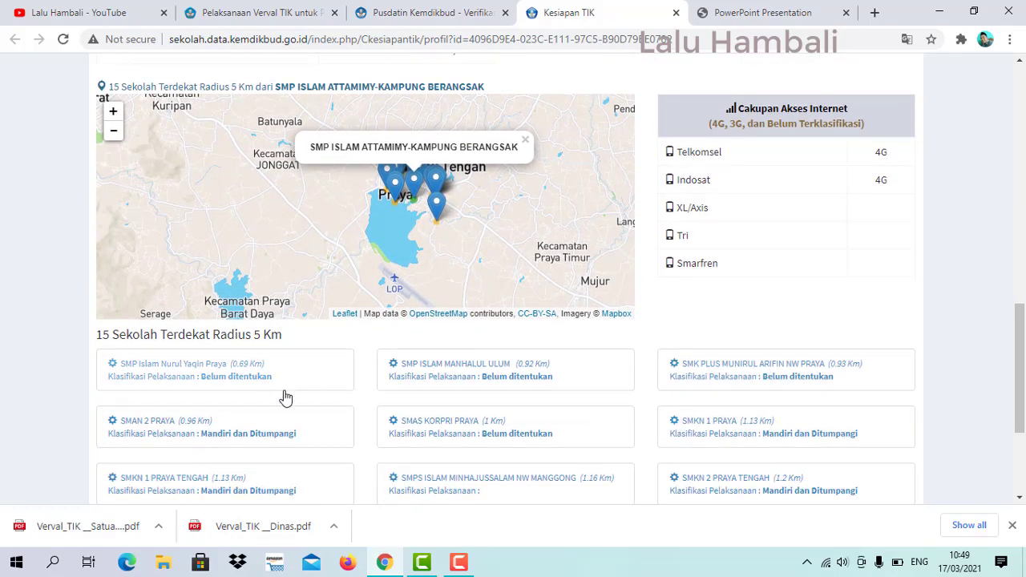
scroll(469, 257, "up", 1)
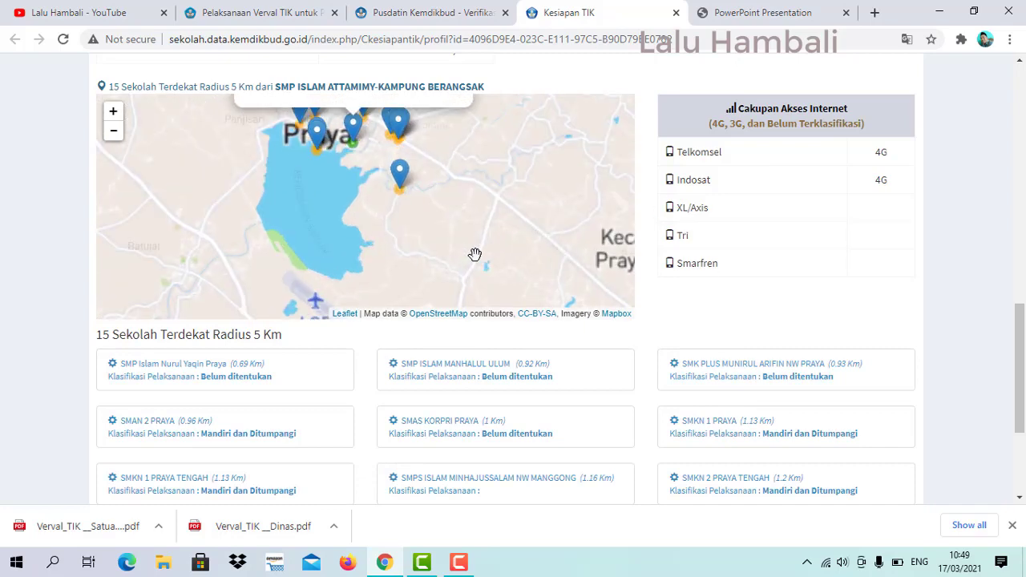
scroll(467, 255, "down", 1)
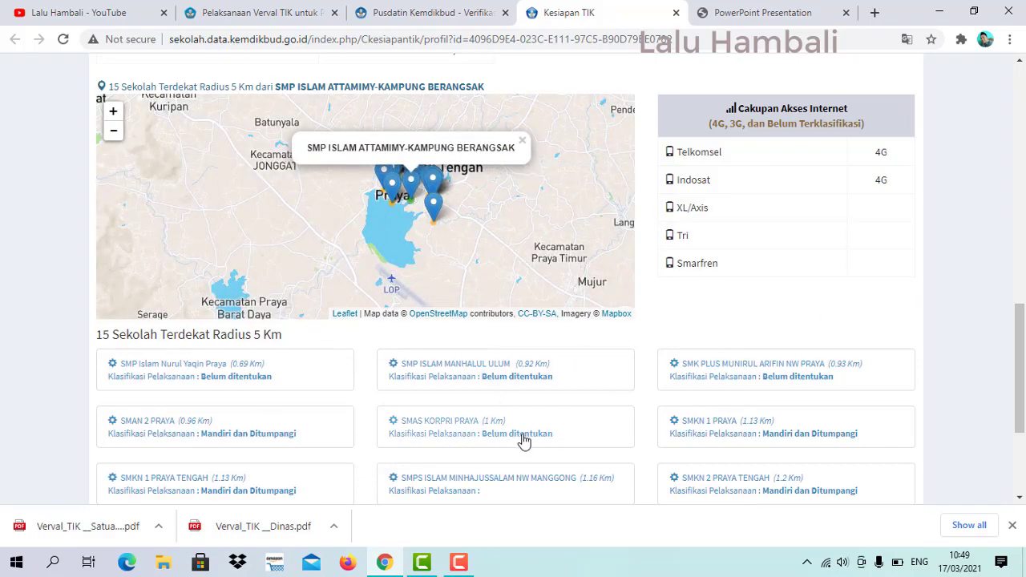
scroll(642, 481, "down", 2)
scroll(561, 435, "up", 10)
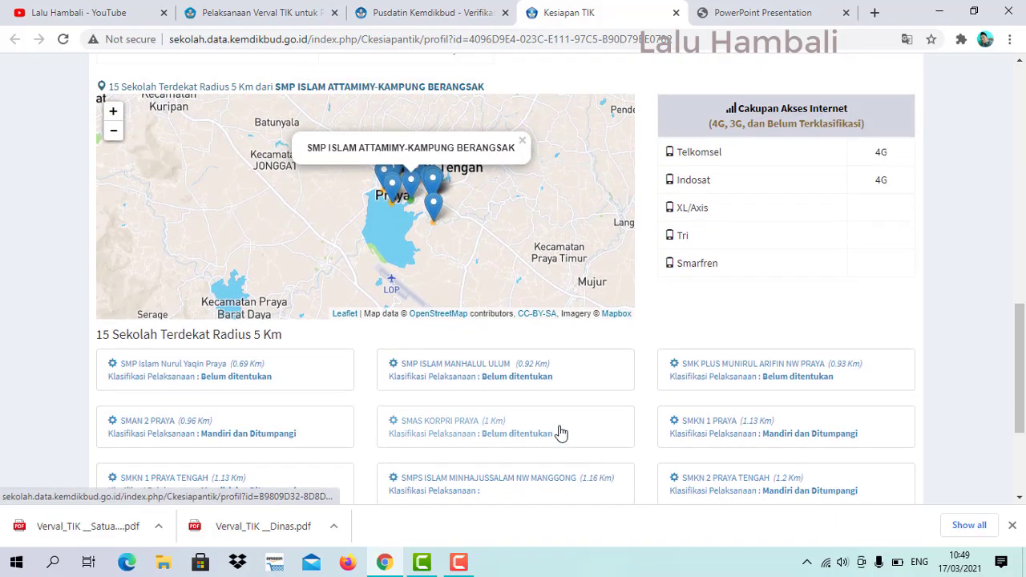
scroll(480, 209, "up", 1)
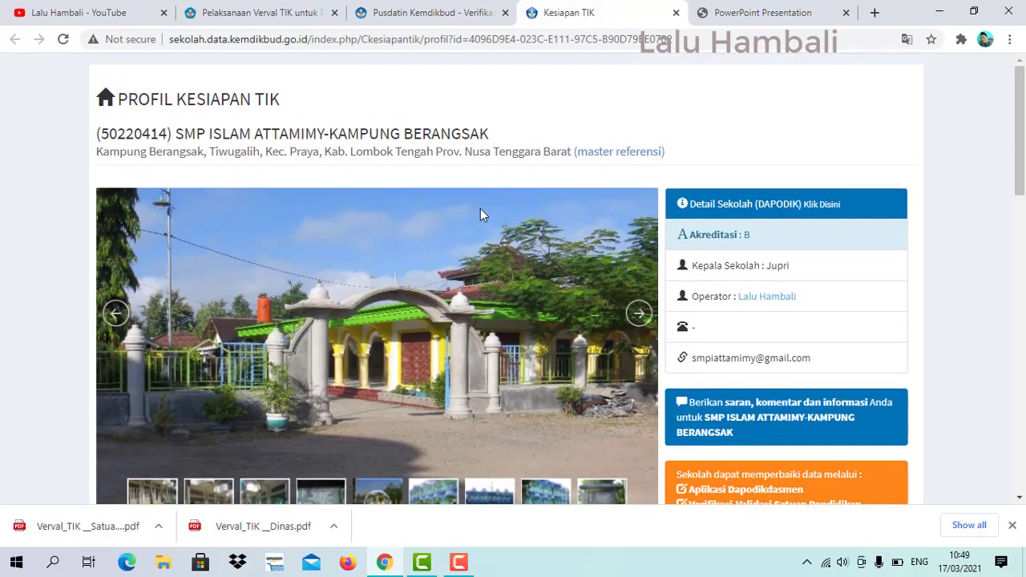
Step: Open the school's Verval form from the operator site and review its UNBK, computer lab, server, computer count and electricity fields
left_click(471, 18)
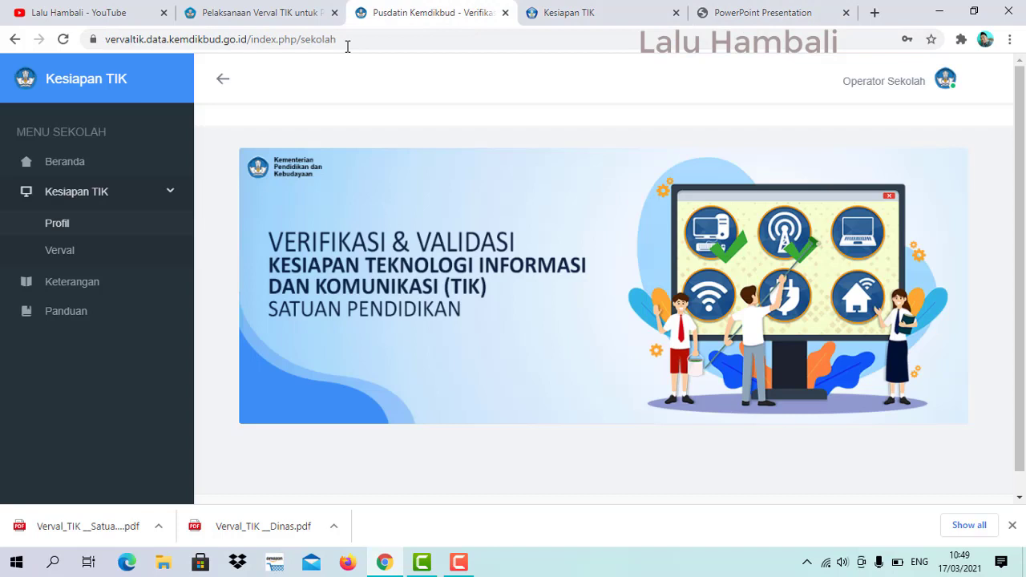
left_click(85, 256)
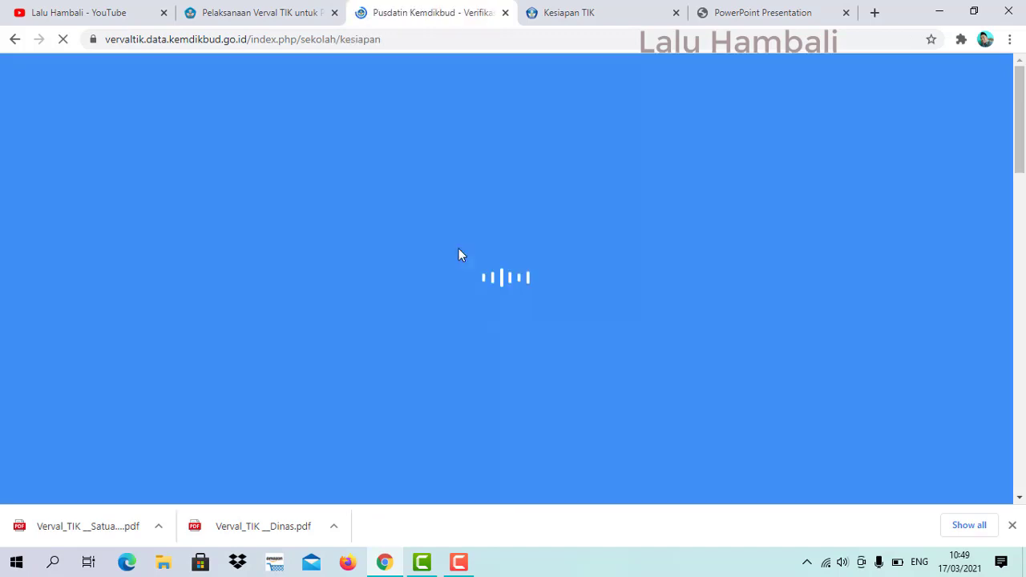
scroll(529, 254, "down", 1)
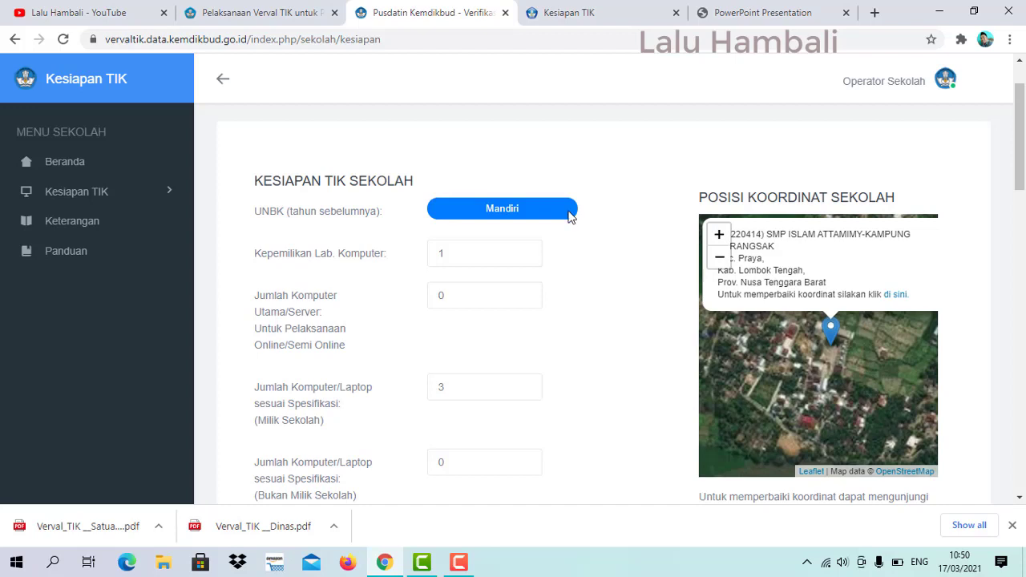
scroll(591, 210, "down", 1)
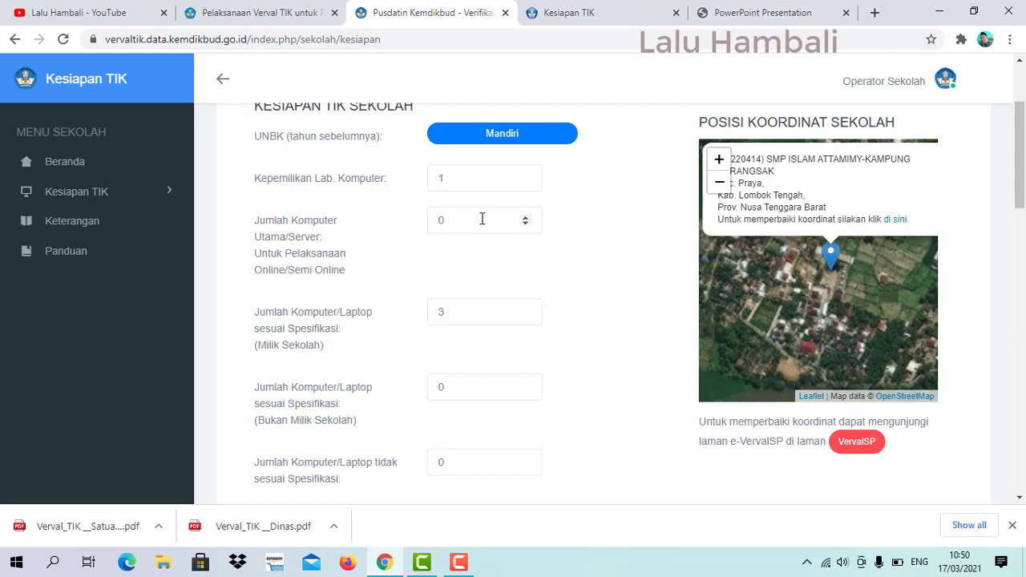
scroll(482, 225, "down", 1)
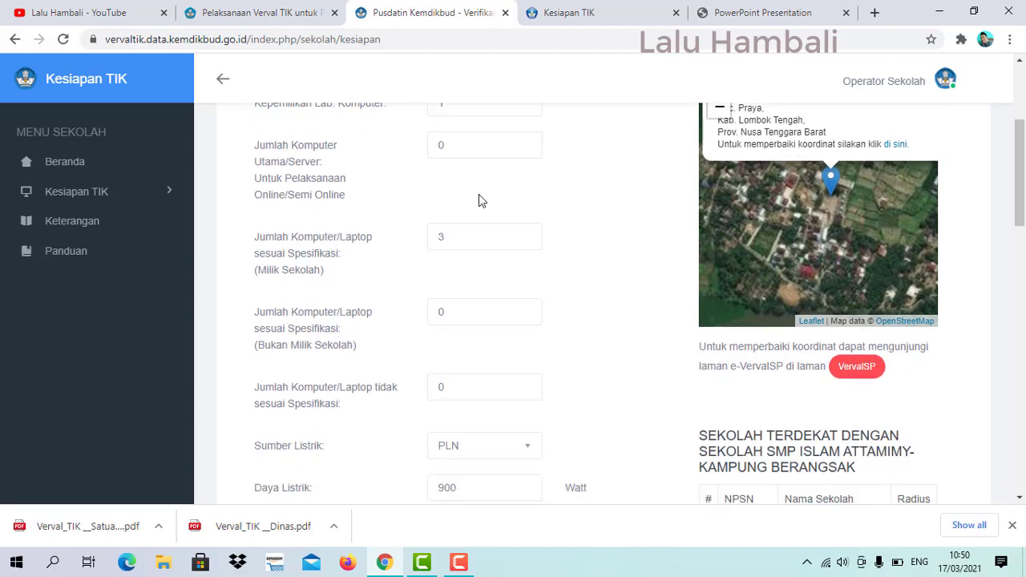
scroll(479, 200, "up", 1)
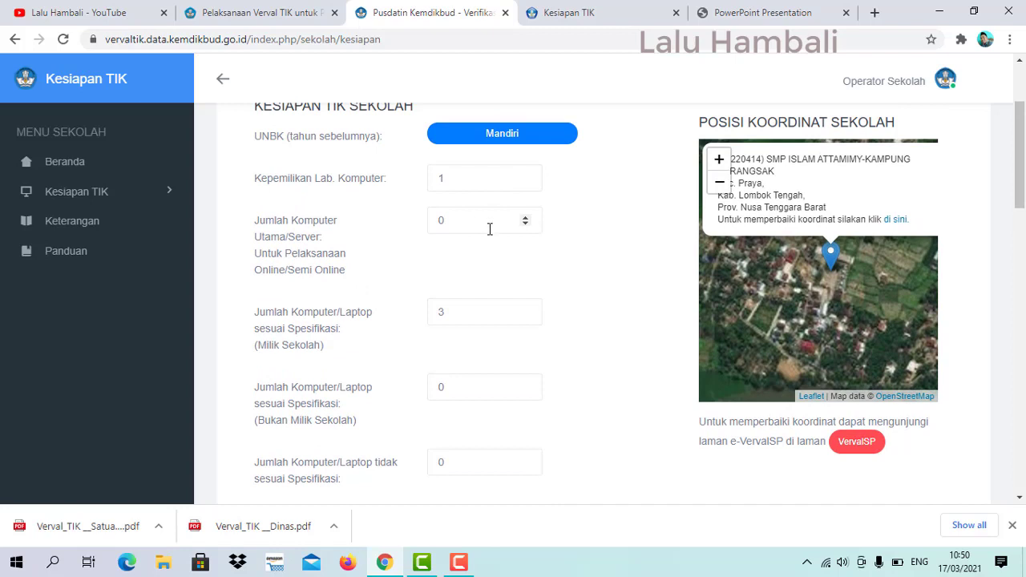
scroll(489, 240, "down", 1)
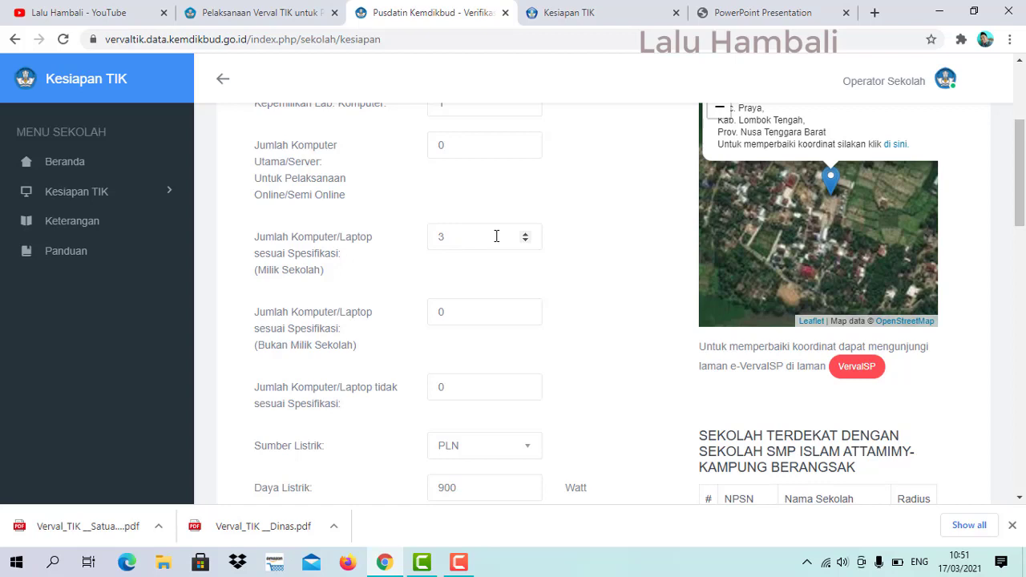
scroll(497, 237, "down", 1)
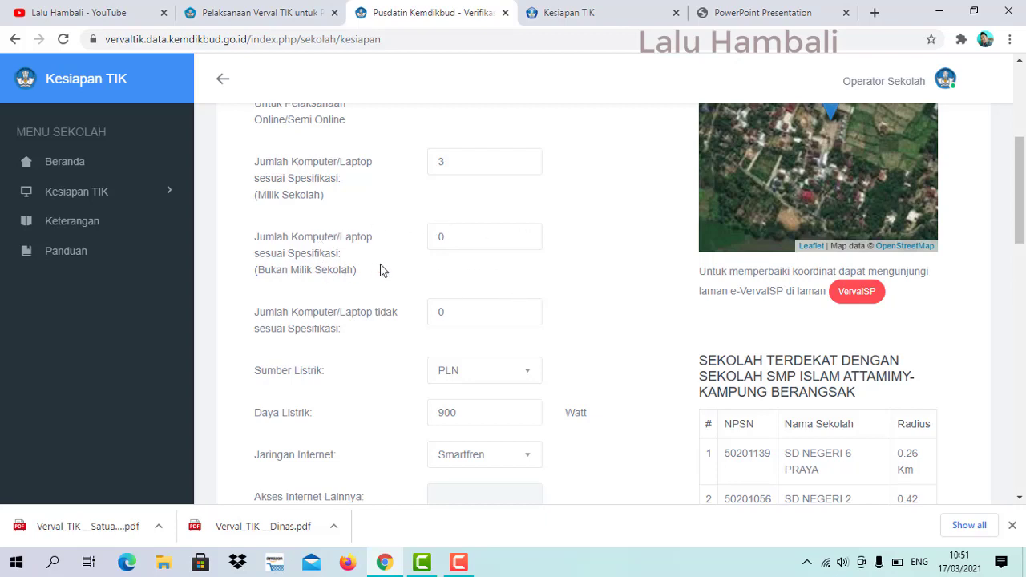
scroll(499, 238, "up", 1)
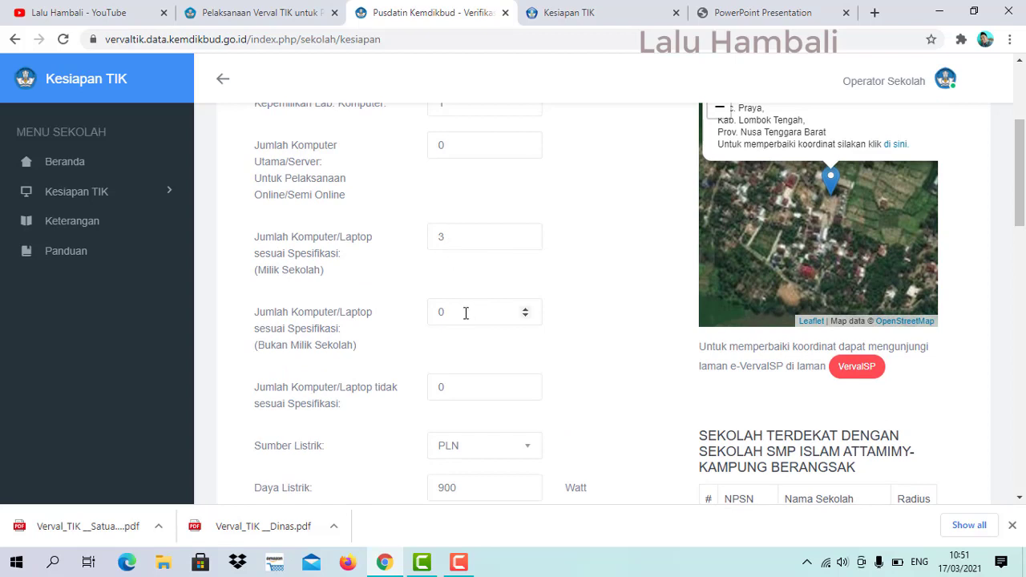
scroll(468, 308, "down", 1)
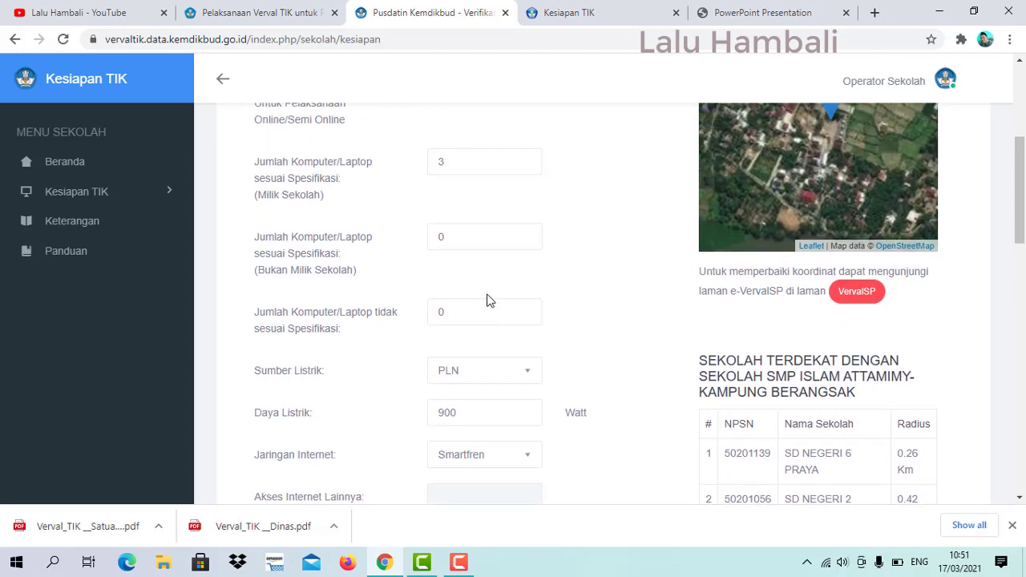
scroll(482, 300, "down", 1)
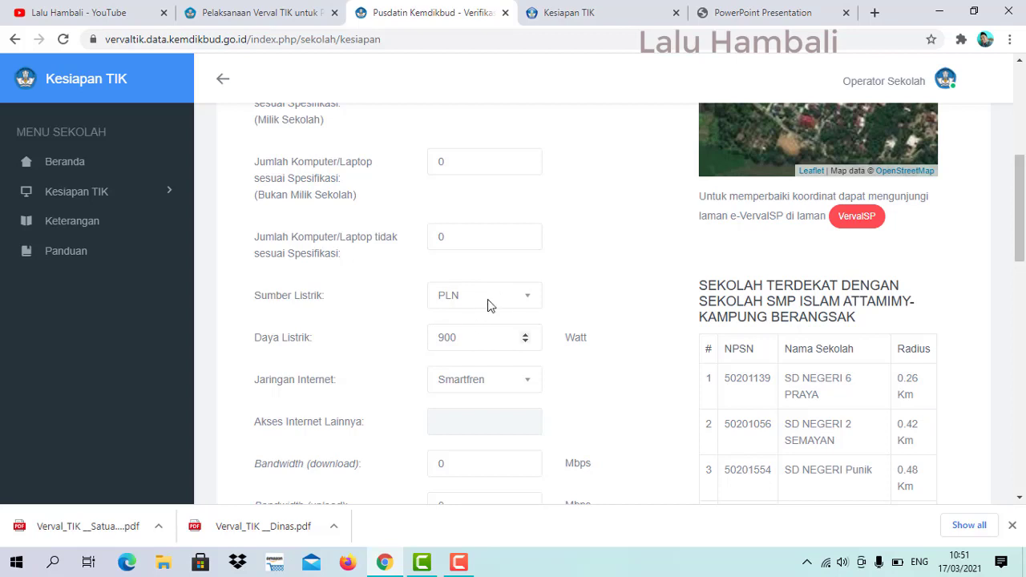
Step: Examine the provider options available for Jaringan Internet without changing the selection
scroll(487, 325, "down", 1)
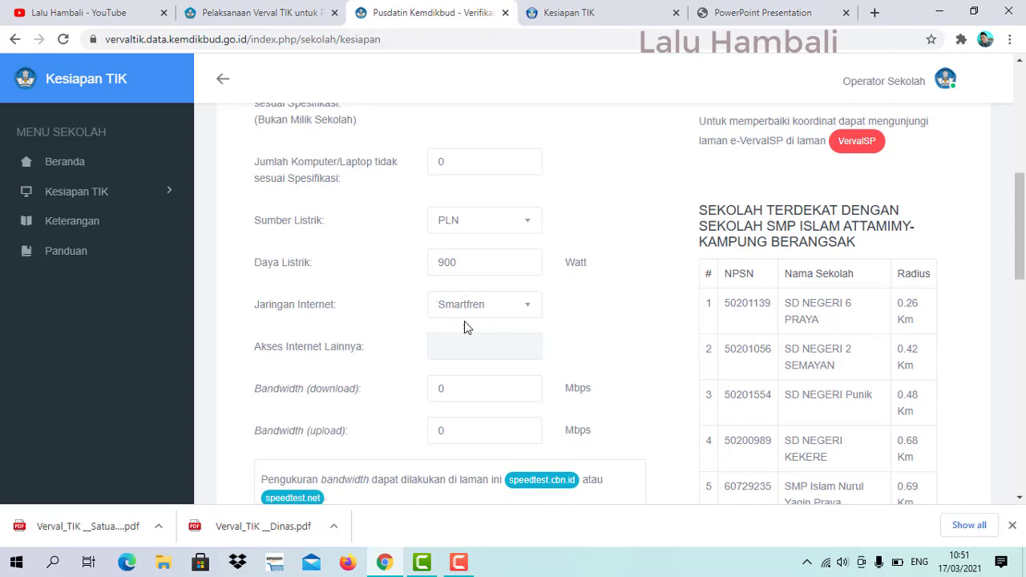
left_click(521, 304)
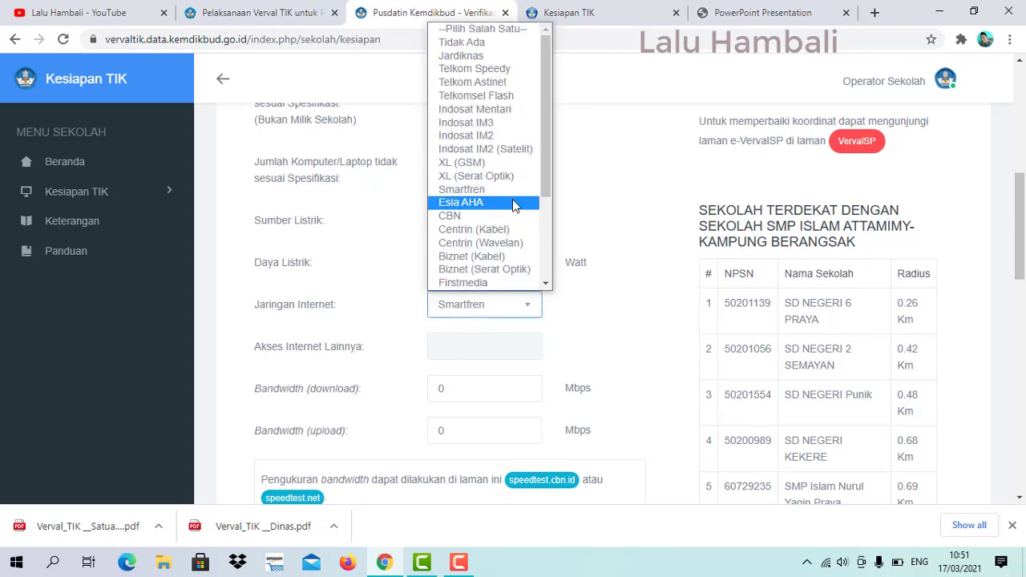
scroll(515, 110, "down", 1)
scroll(521, 200, "down", 3)
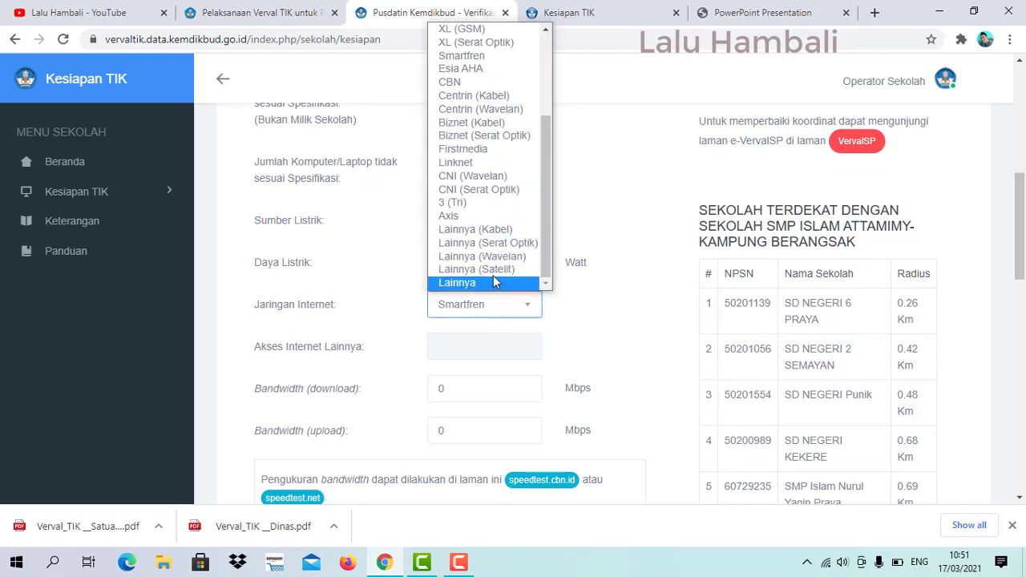
scroll(497, 256, "up", 3)
scroll(511, 255, "down", 1)
scroll(511, 255, "down", 2)
scroll(509, 256, "up", 3)
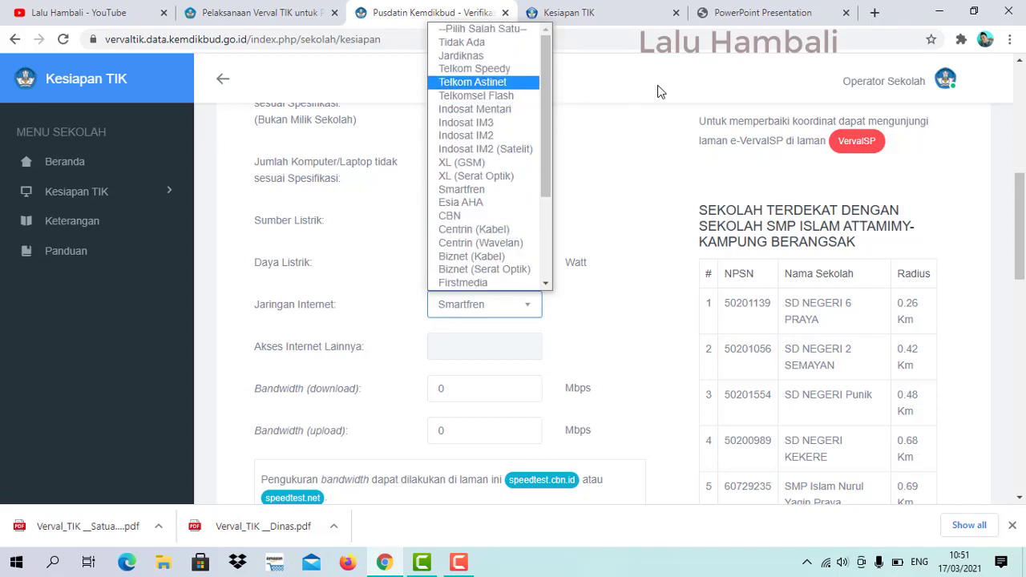
left_click(607, 152)
Step: Review the download and upload bandwidth fields, the speed test guidance, and the hub, switch and access point fields
scroll(575, 319, "down", 1)
scroll(575, 319, "down", 3)
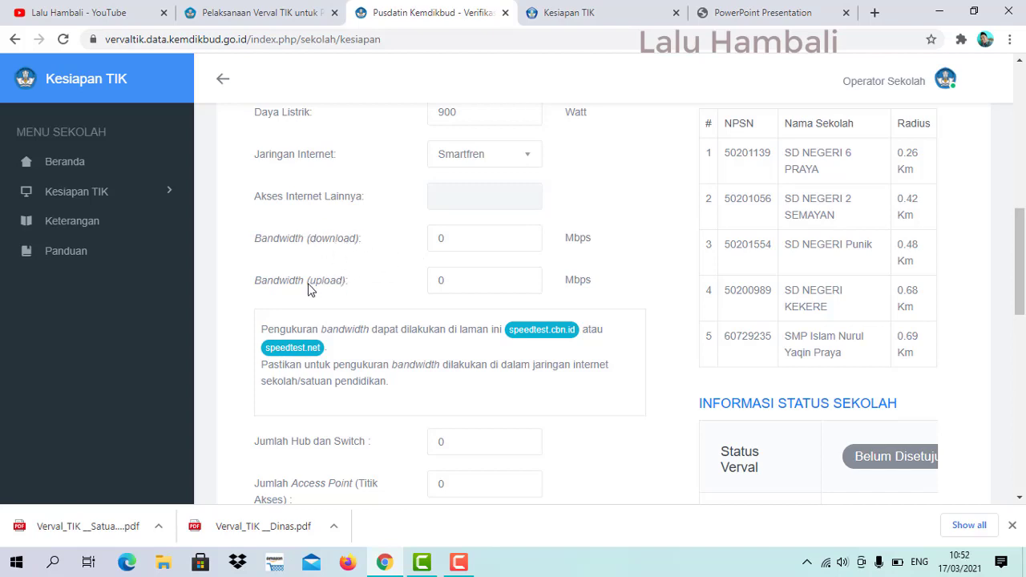
scroll(452, 241, "down", 1)
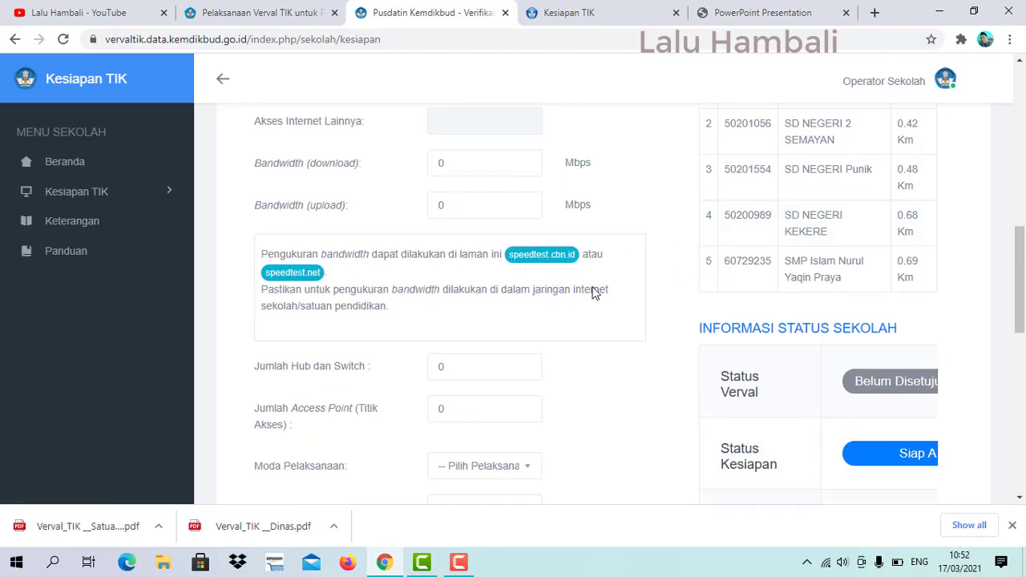
scroll(485, 309, "down", 1)
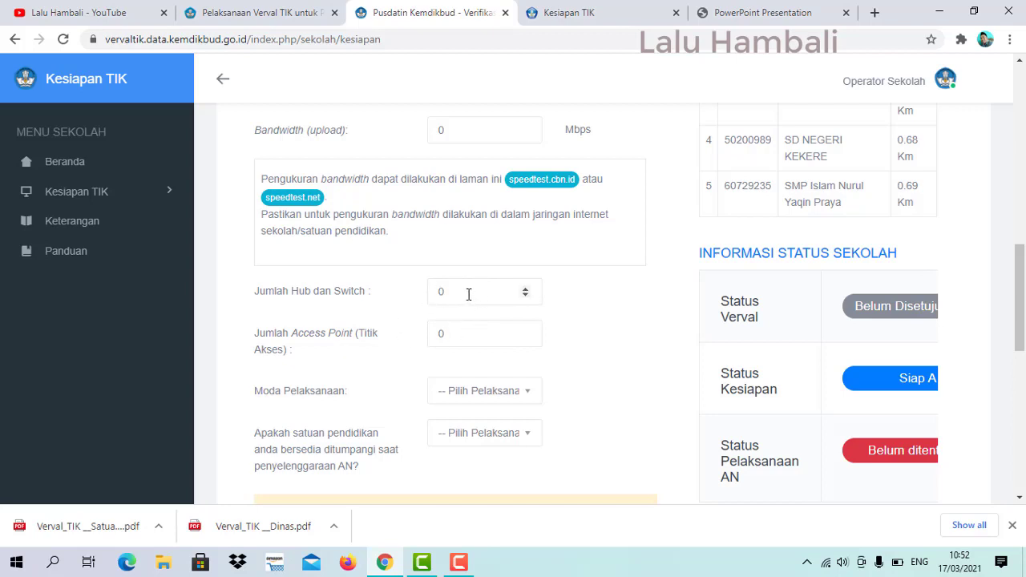
scroll(457, 336, "down", 1)
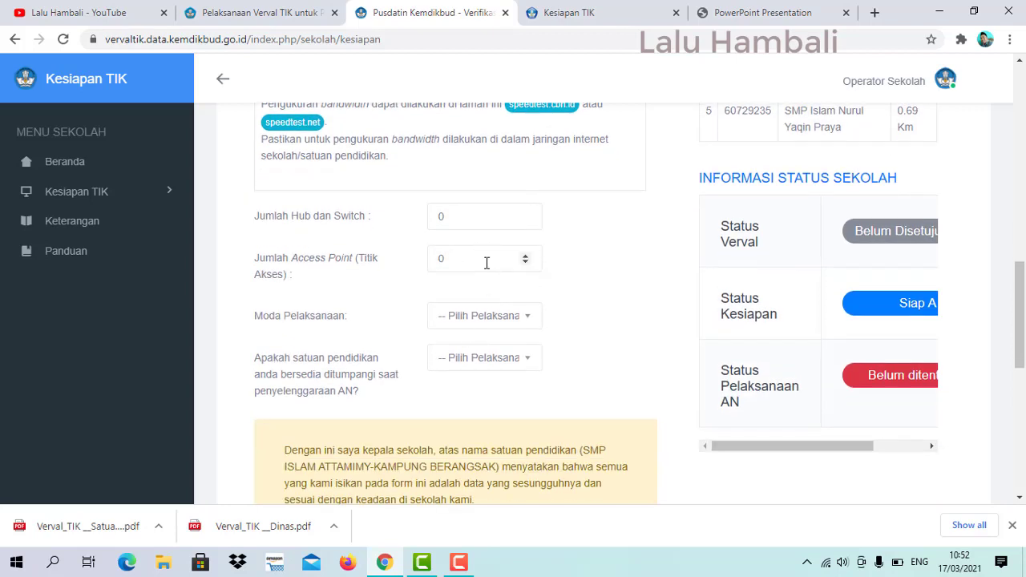
Step: Check the options offered for Moda Pelaksanaan and for the school's willingness to host others during AN, leaving both unselected
scroll(453, 299, "down", 1)
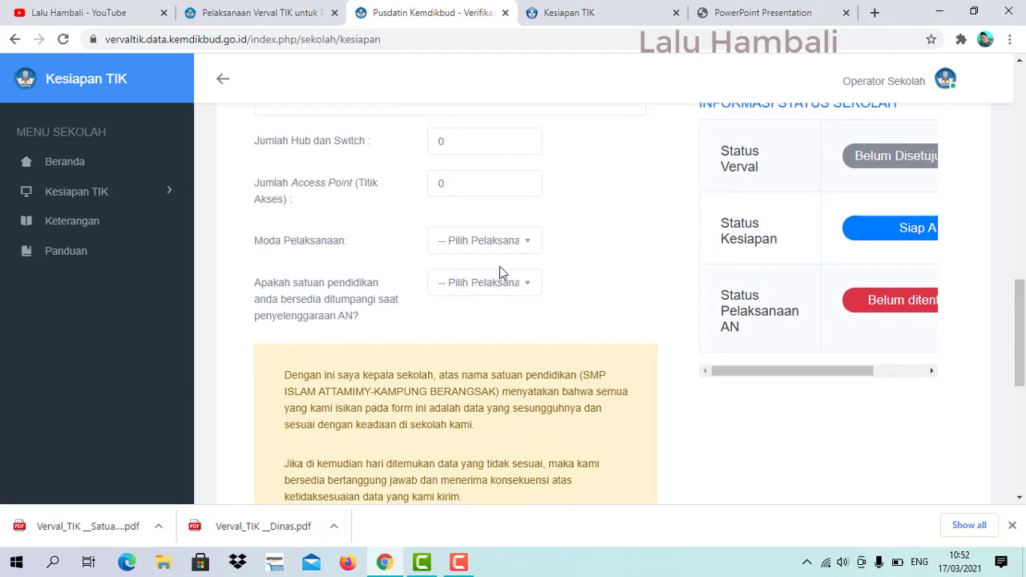
left_click(533, 244)
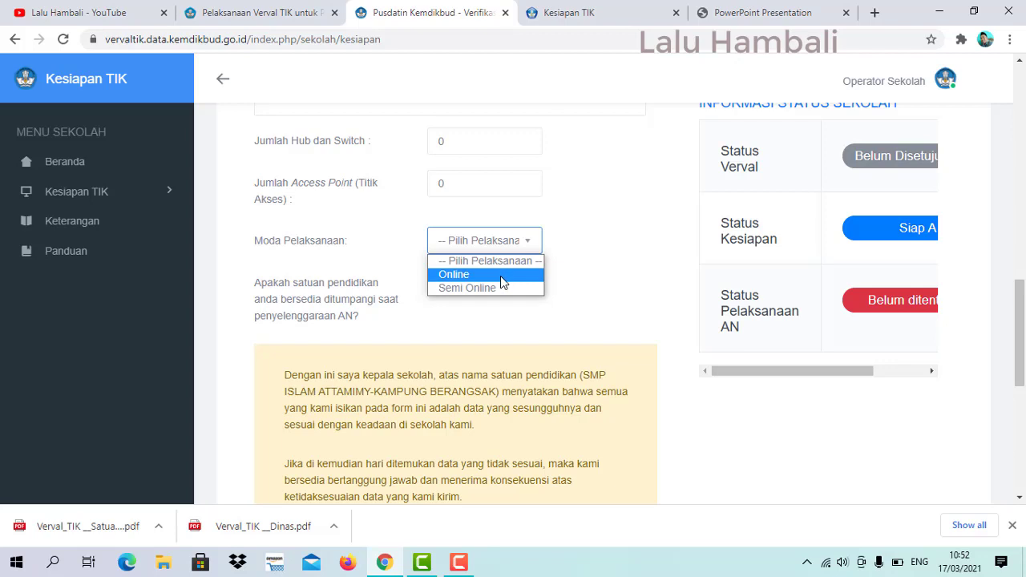
left_click(579, 242)
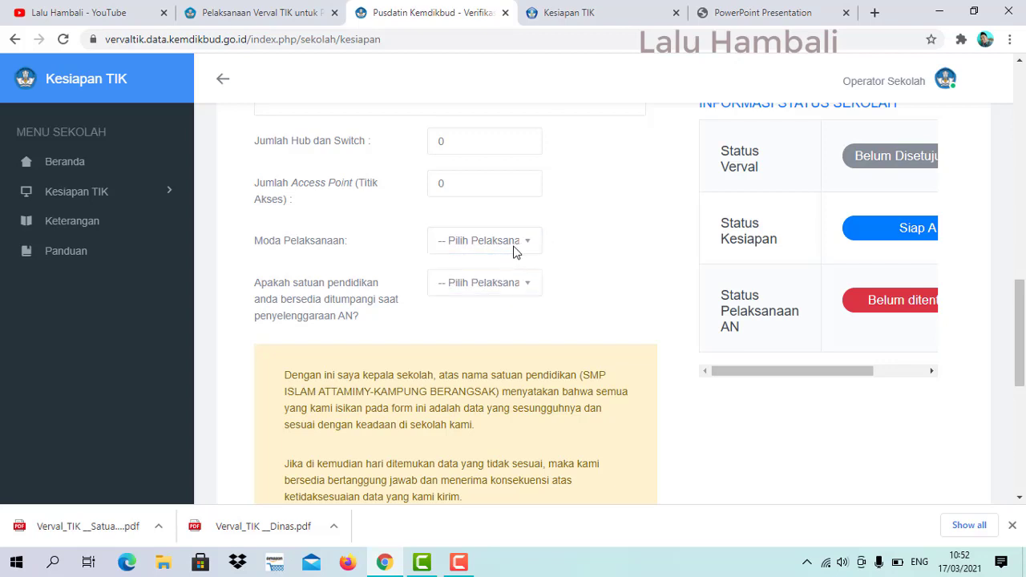
left_click(493, 293)
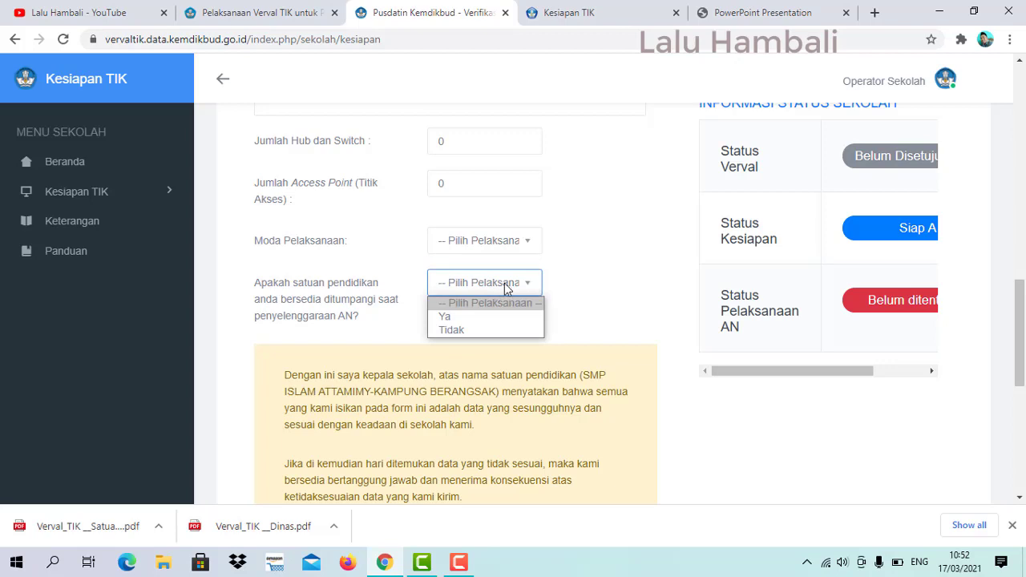
left_click(569, 292)
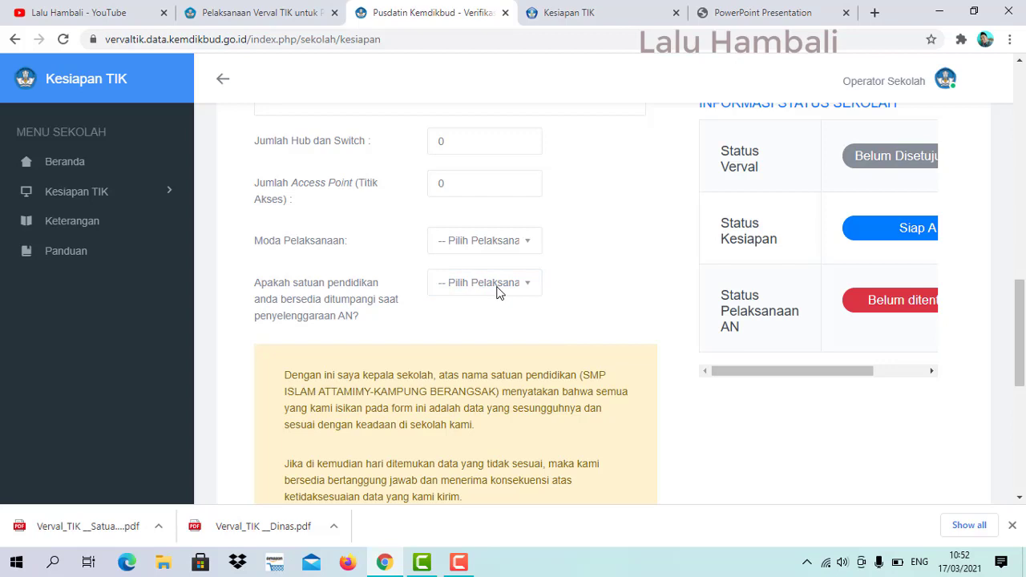
Step: Read the principal's declaration, then tick its required confirmation checkbox and clear it again
scroll(553, 295, "down", 1)
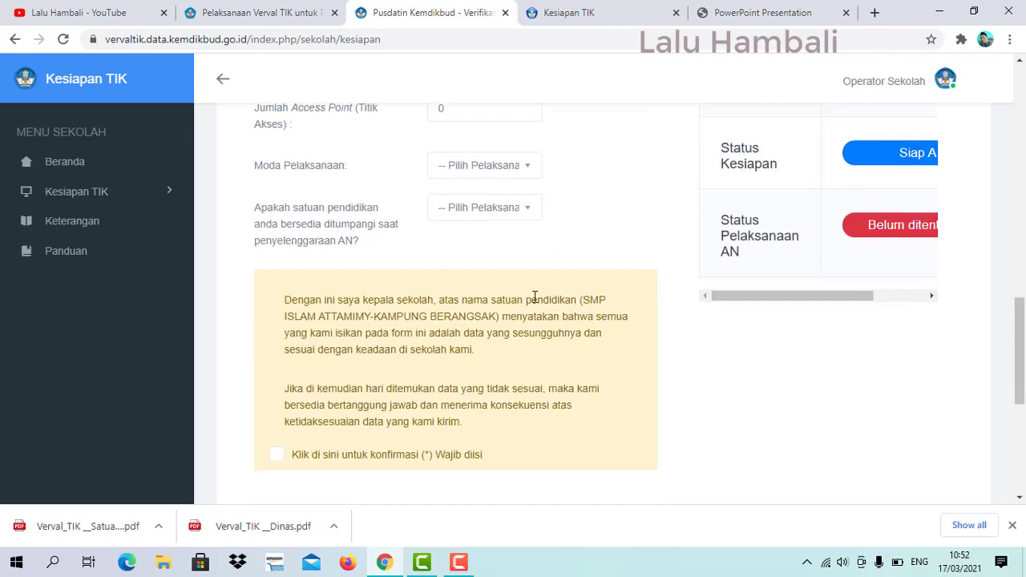
scroll(556, 291, "down", 2)
scroll(584, 270, "up", 2)
scroll(492, 297, "down", 1)
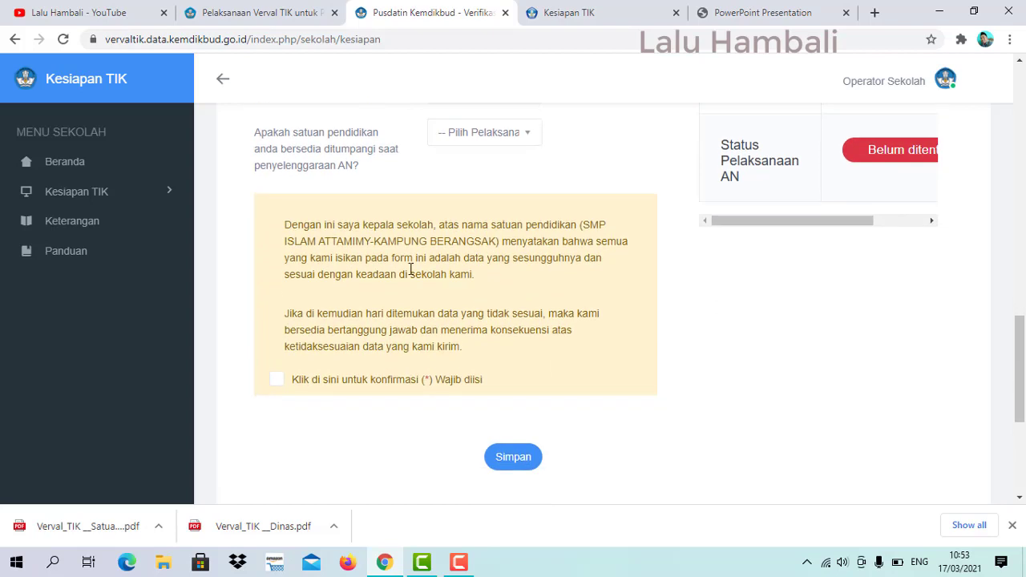
left_click(282, 383)
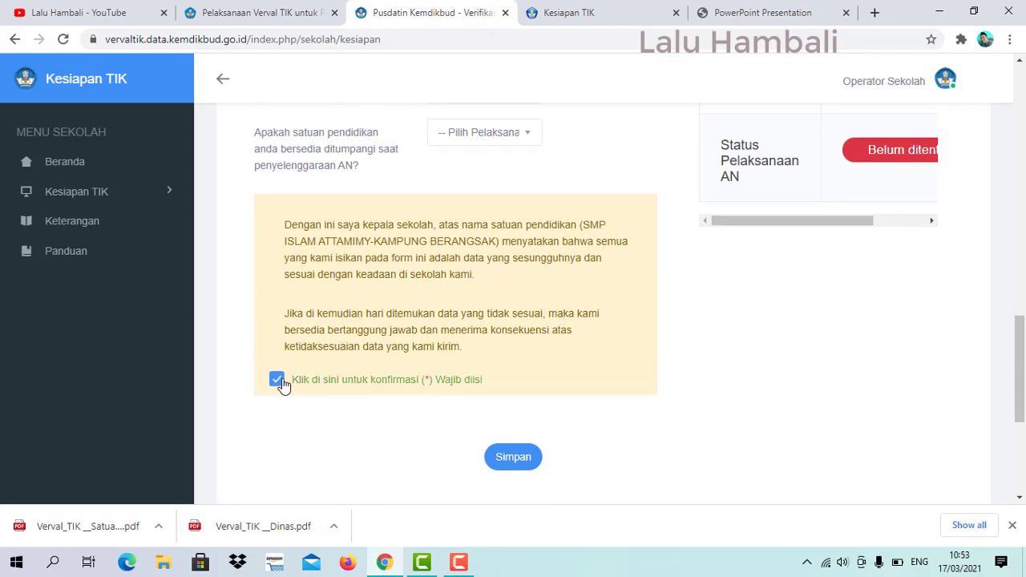
left_click(316, 380)
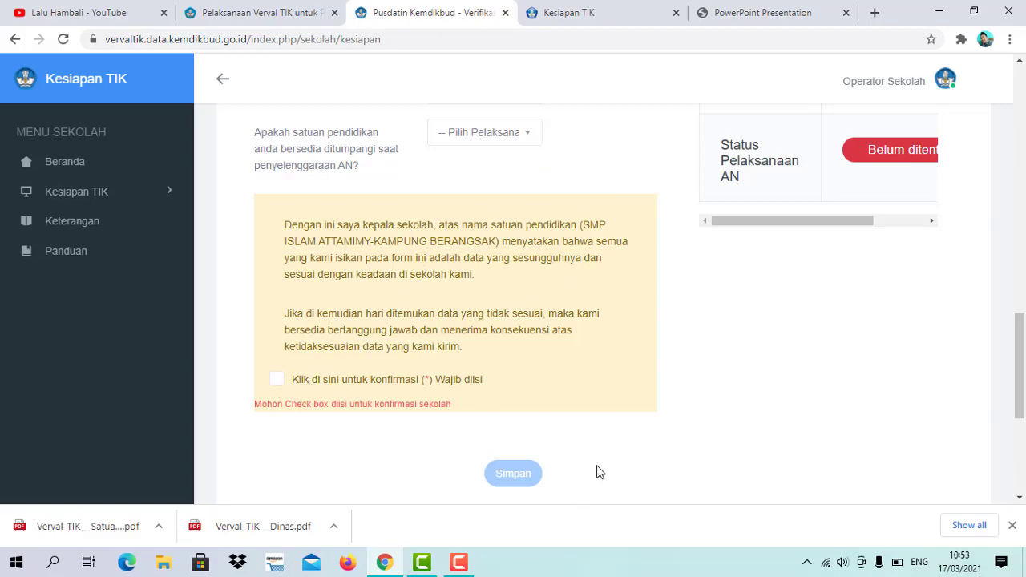
Step: Look over the whole Verval form again, from the school readiness fields down to the Riwayat Perubahan section
scroll(313, 395, "down", 1)
scroll(943, 252, "up", 15)
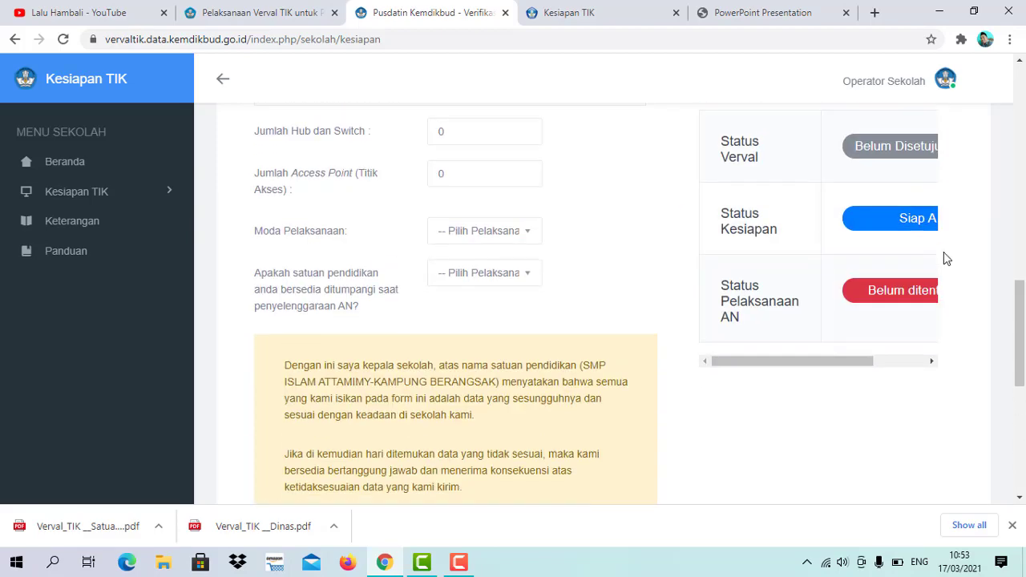
scroll(953, 248, "up", 3)
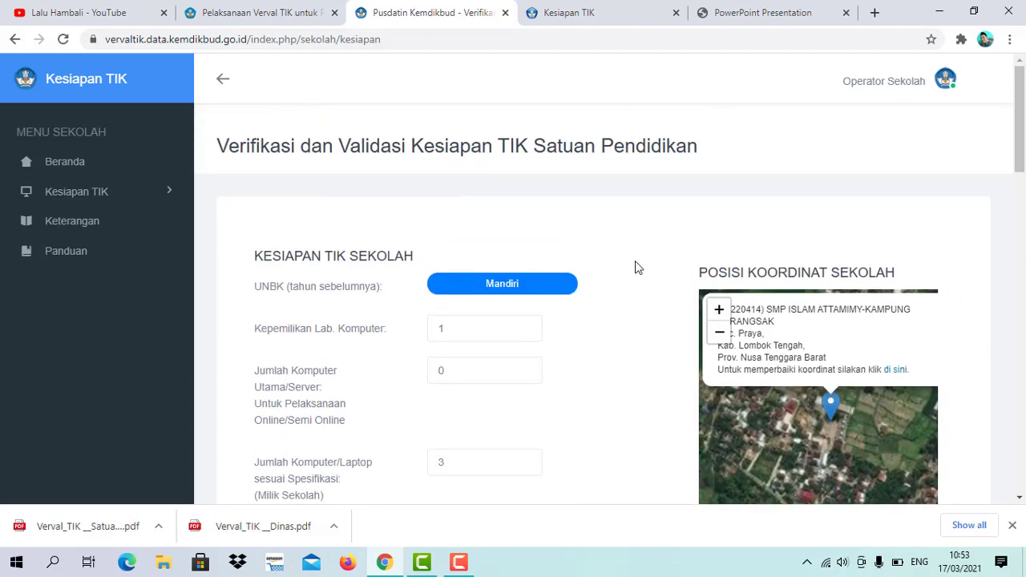
scroll(651, 253, "down", 1)
scroll(653, 248, "down", 6)
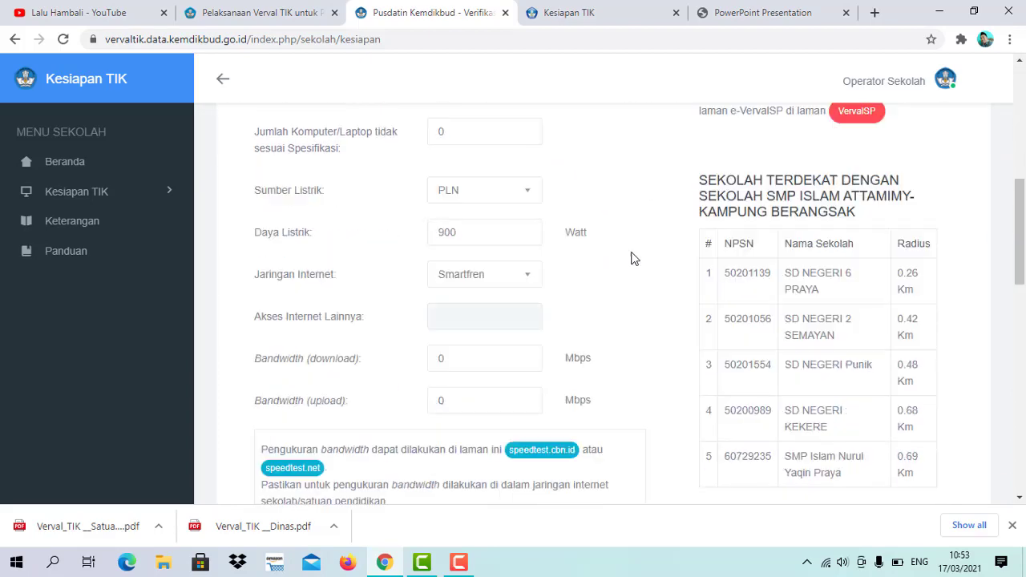
scroll(633, 255, "up", 4)
scroll(633, 253, "up", 3)
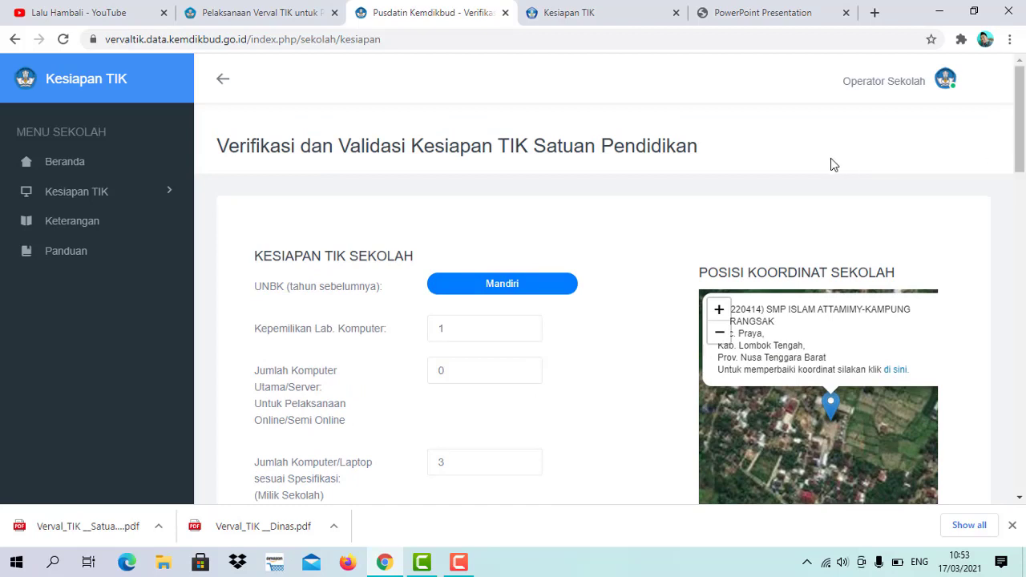
left_click(1023, 302)
left_click_drag(1022, 302, 1023, 431)
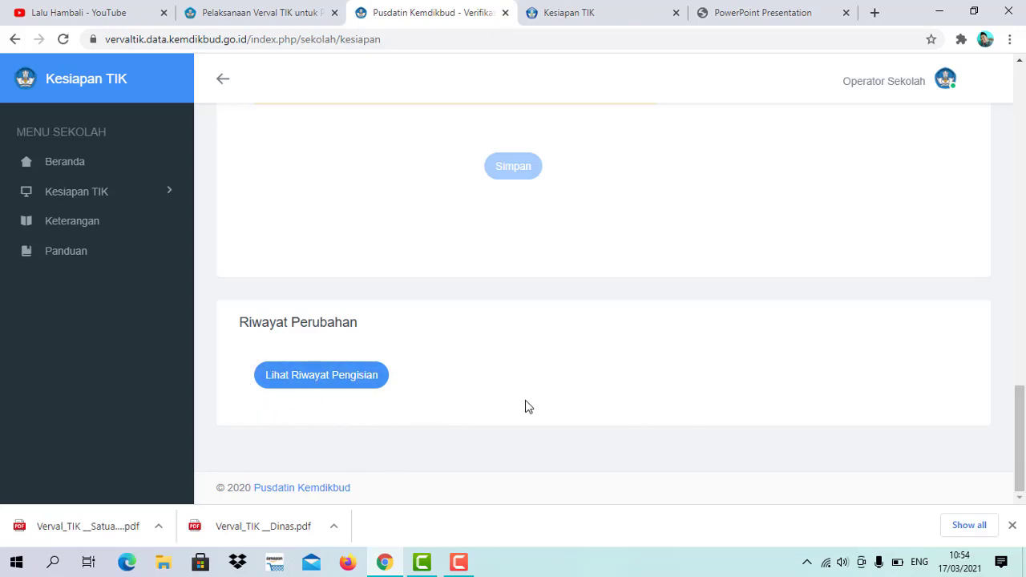
scroll(569, 394, "up", 2)
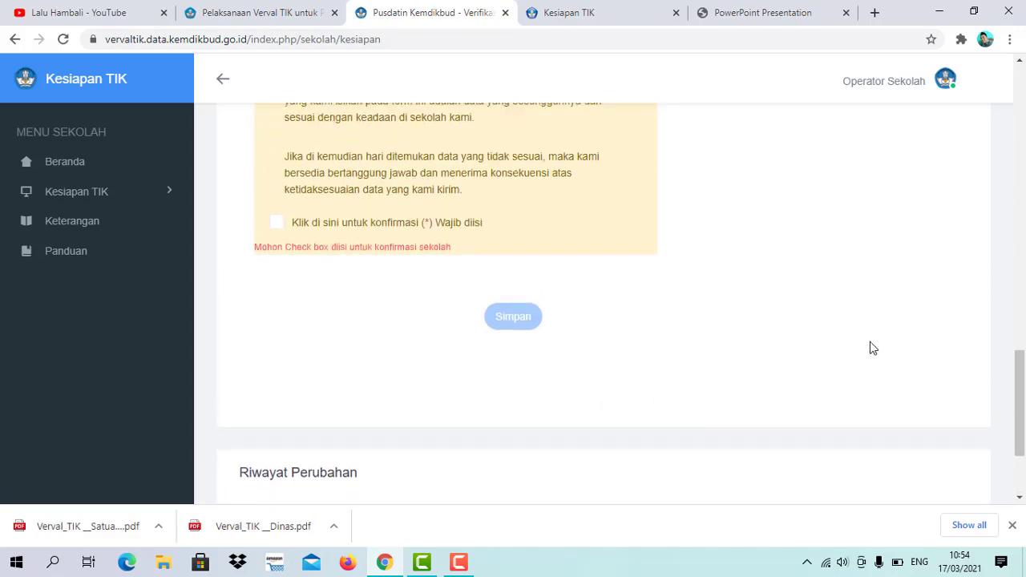